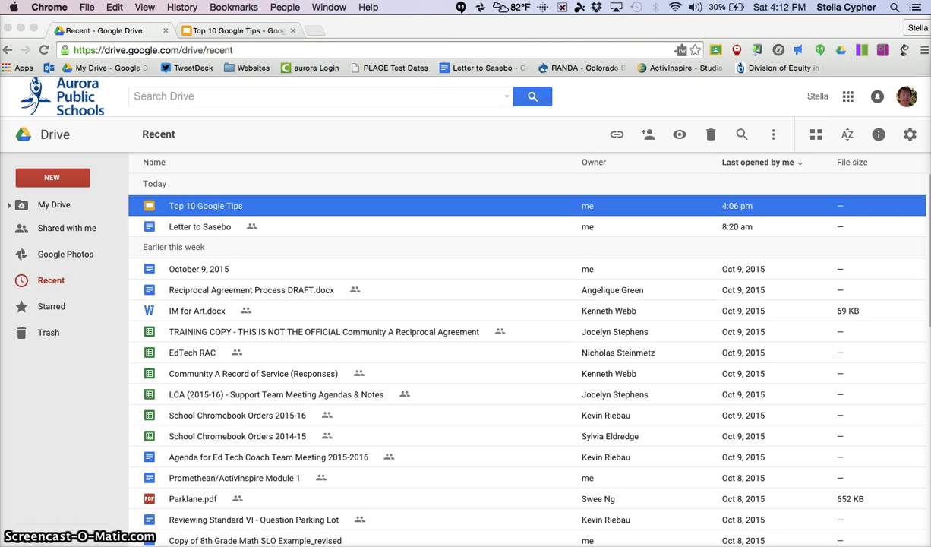
# - Open the full My Drive file list and look through it
pyautogui.click(50, 137)
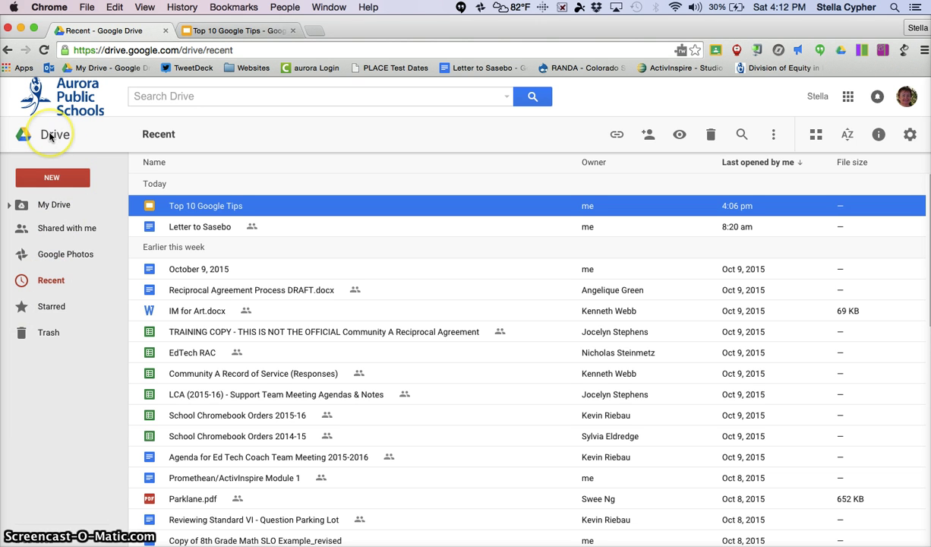
pyautogui.click(51, 138)
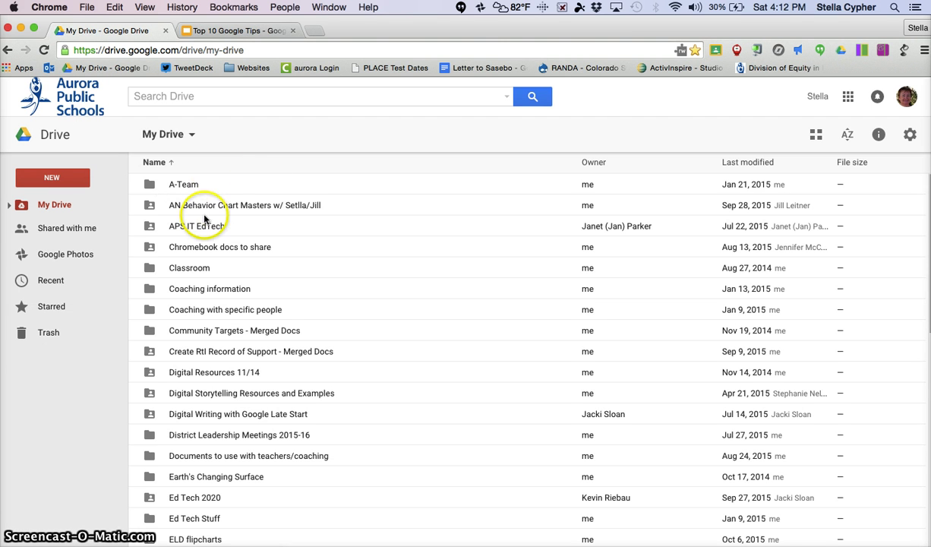
pyautogui.scroll(-10, 203, 219)
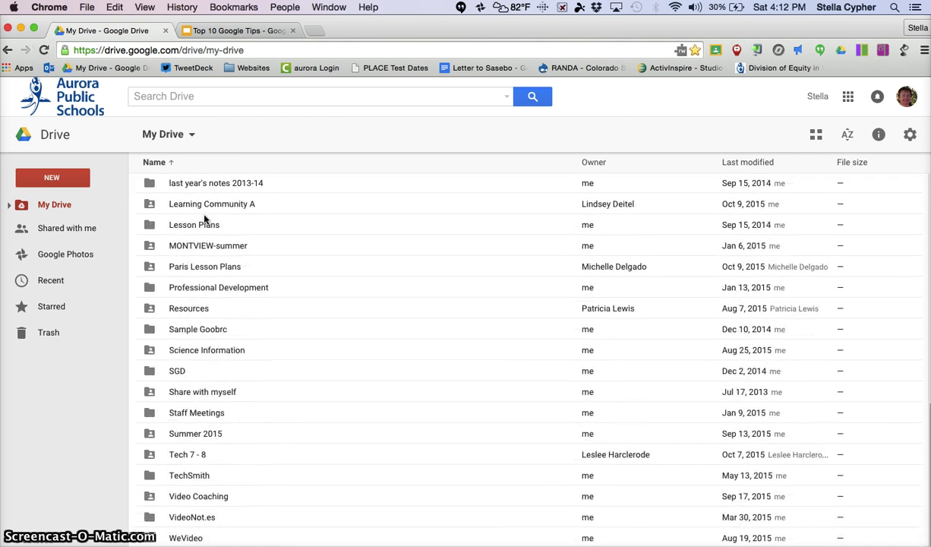
pyautogui.scroll(-2, 203, 219)
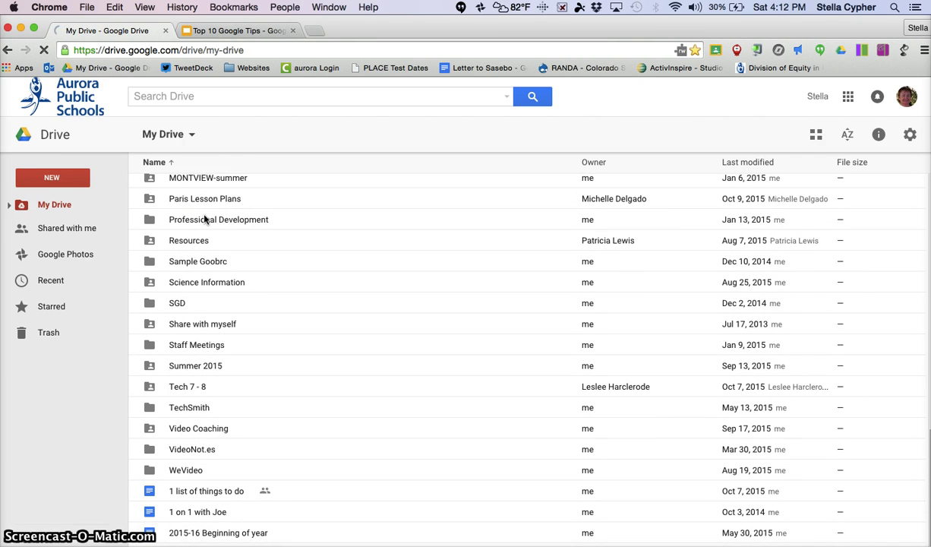
pyautogui.scroll(10, 172, 238)
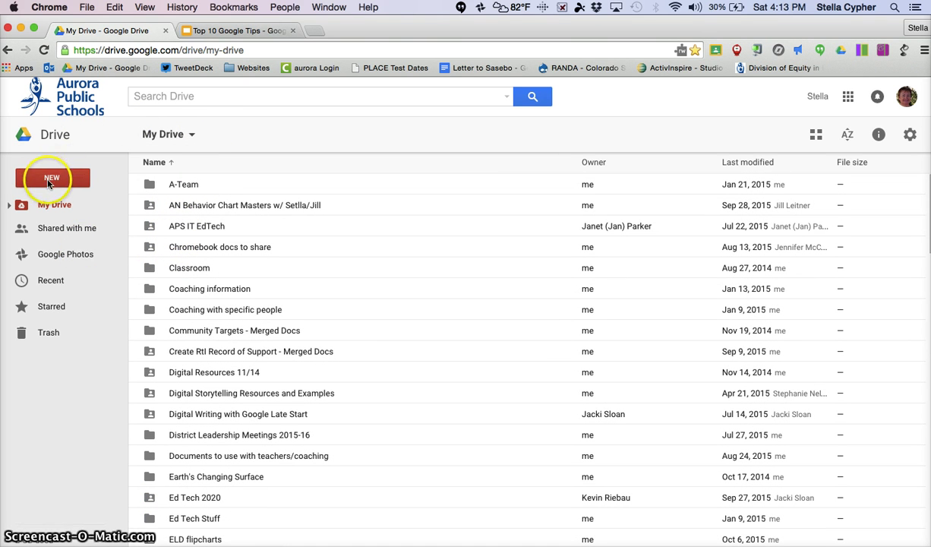
# - Create a new folder named 'Google Docs for Classroom' in My Drive
pyautogui.click(48, 182)
pyautogui.click(53, 203)
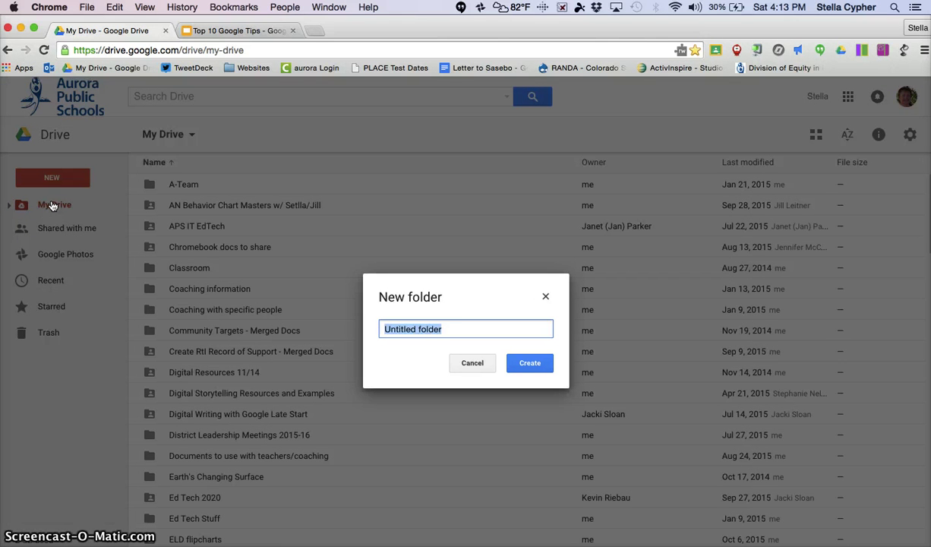
pyautogui.write('Google Doc')
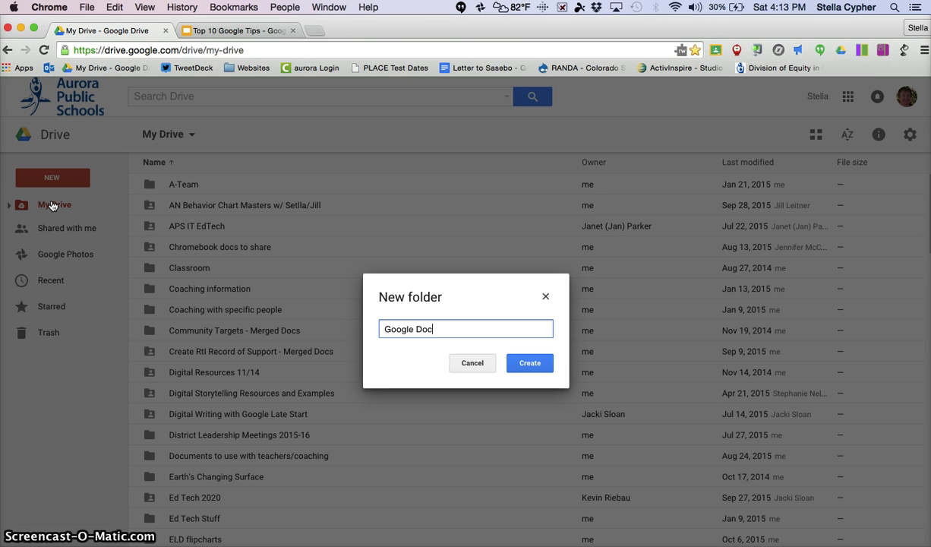
pyautogui.write('s for Classroom')
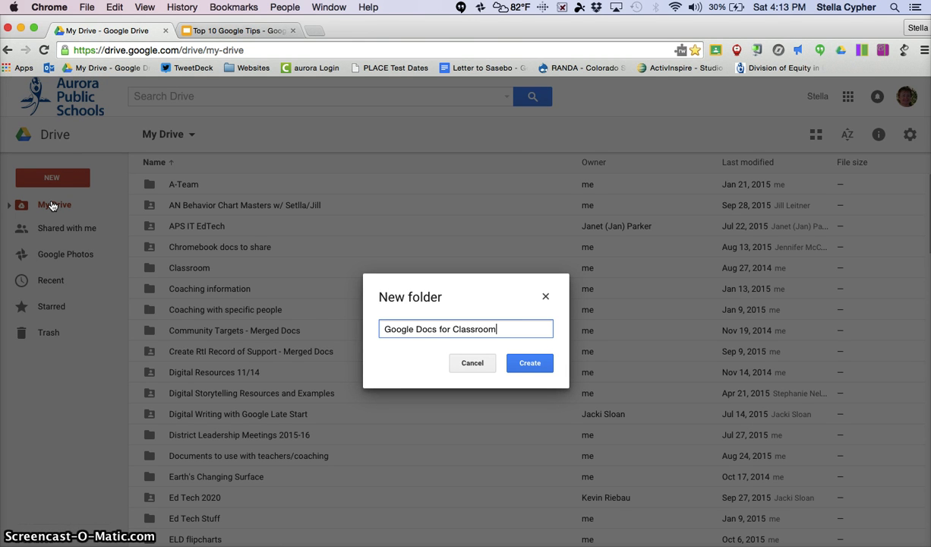
pyautogui.click(530, 363)
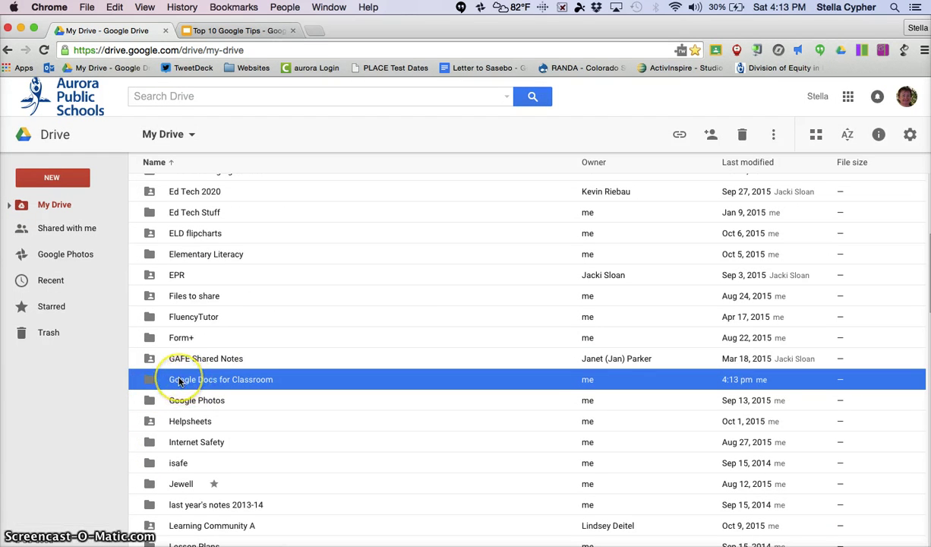
# - Move the '2015-16 Beginning of year' document into the Google Docs for Classroom folder
pyautogui.scroll(-10, 180, 382)
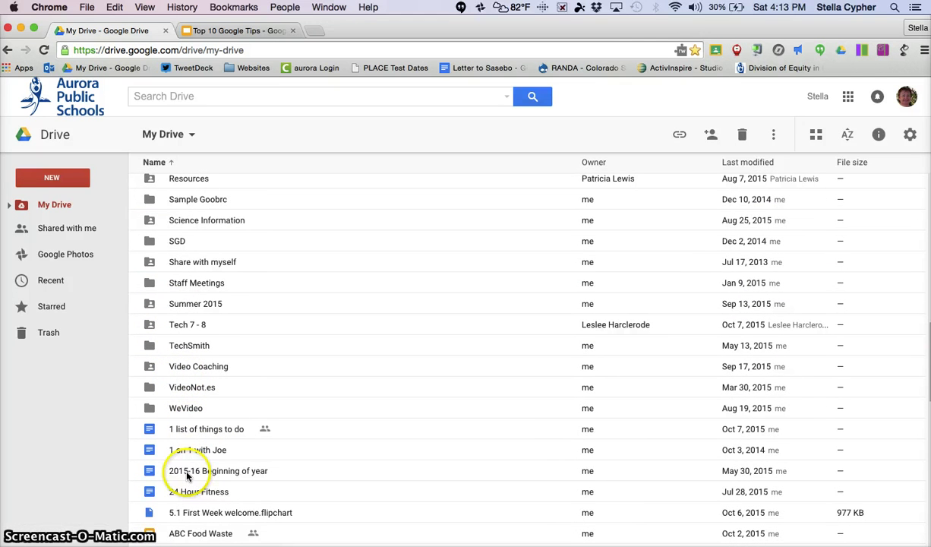
pyautogui.click(186, 474)
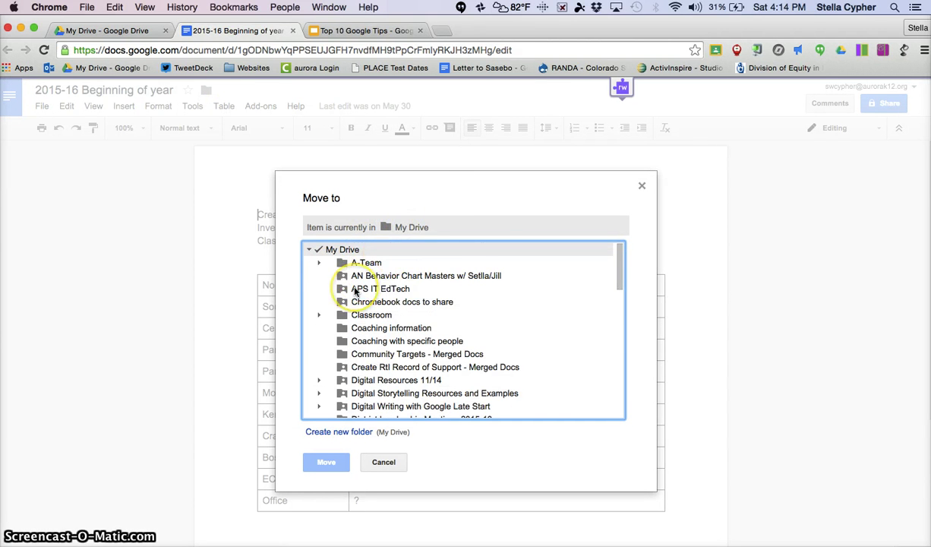
pyautogui.scroll(-5, 354, 291)
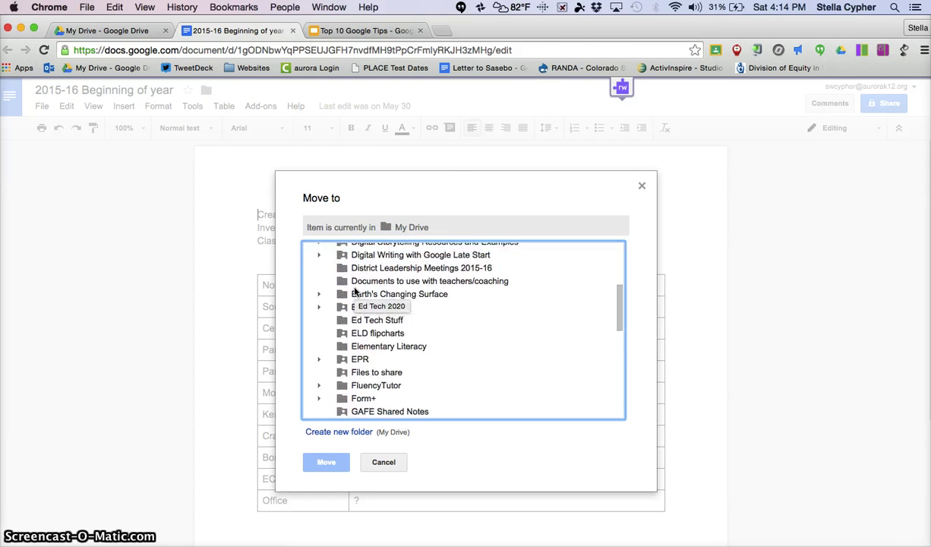
pyautogui.scroll(-3, 355, 291)
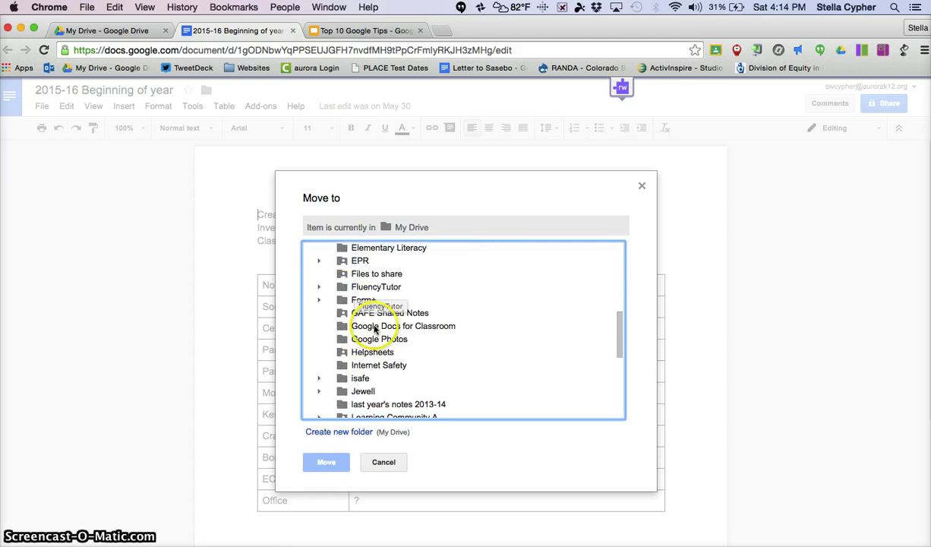
pyautogui.click(374, 327)
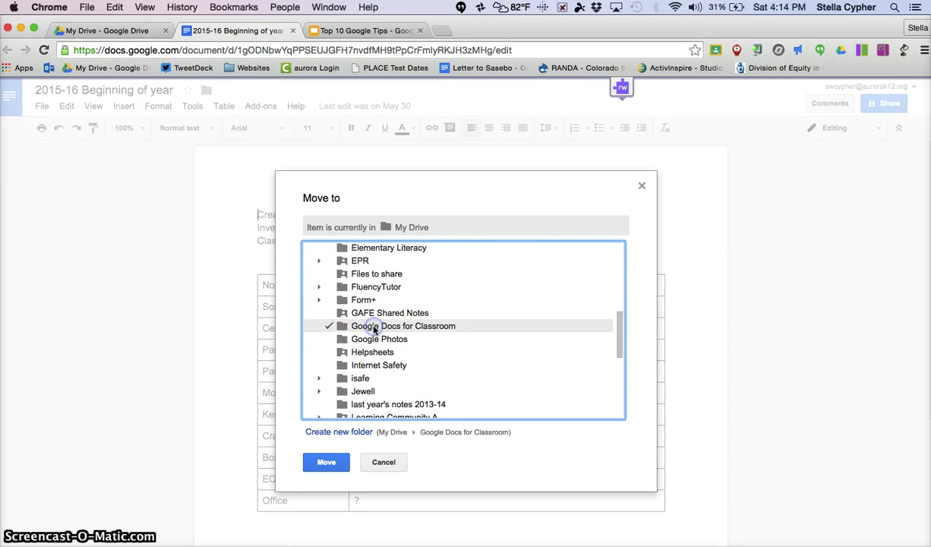
pyautogui.click(325, 469)
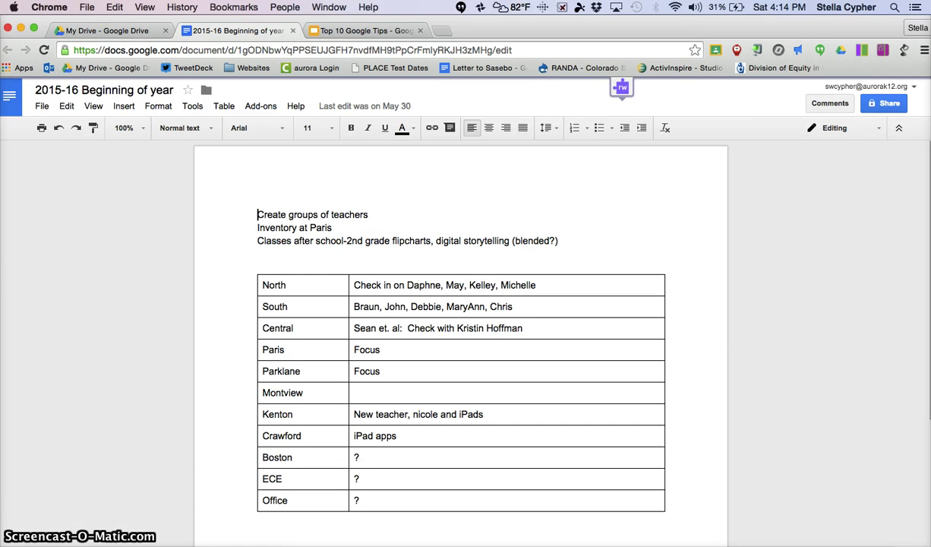
# - Return to My Drive and select the Google Docs for Classroom folder
pyautogui.click(104, 31)
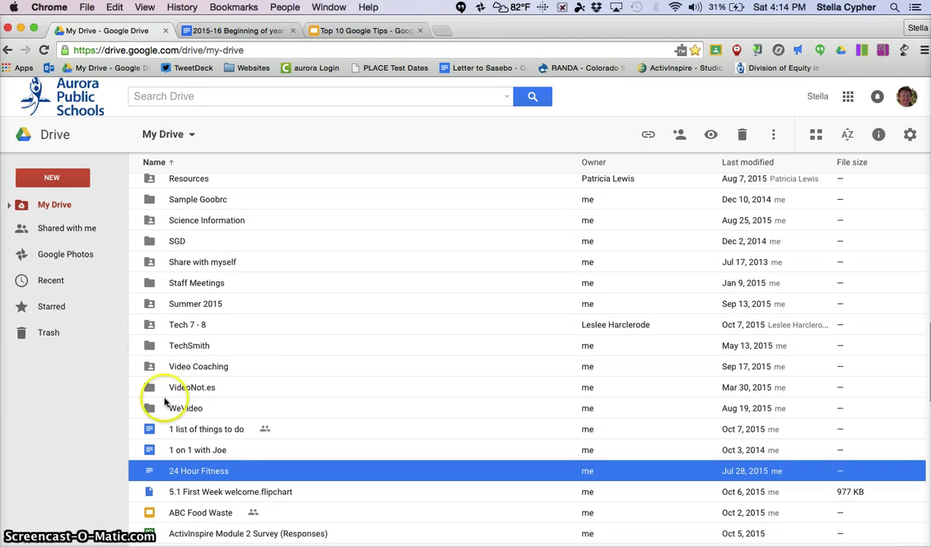
pyautogui.scroll(4, 301, 347)
pyautogui.scroll(3, 302, 348)
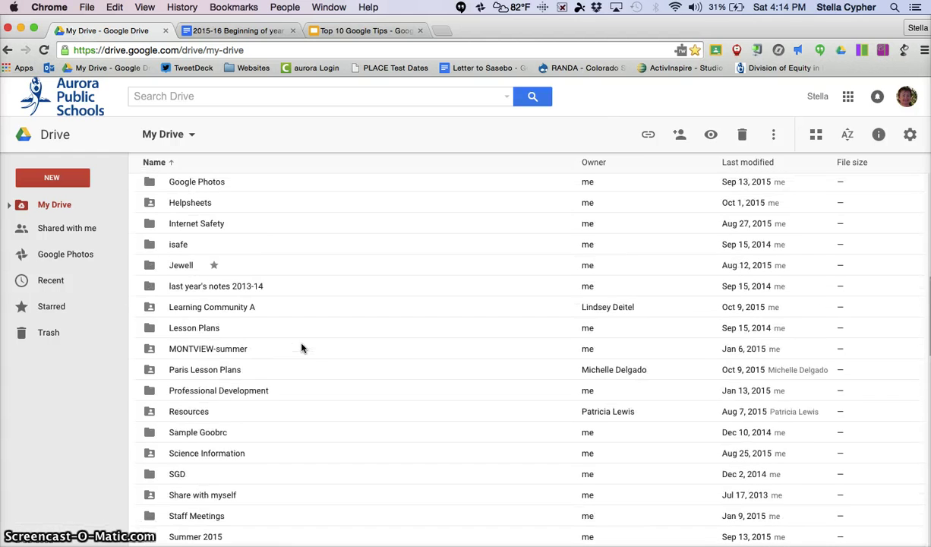
pyautogui.scroll(3, 236, 391)
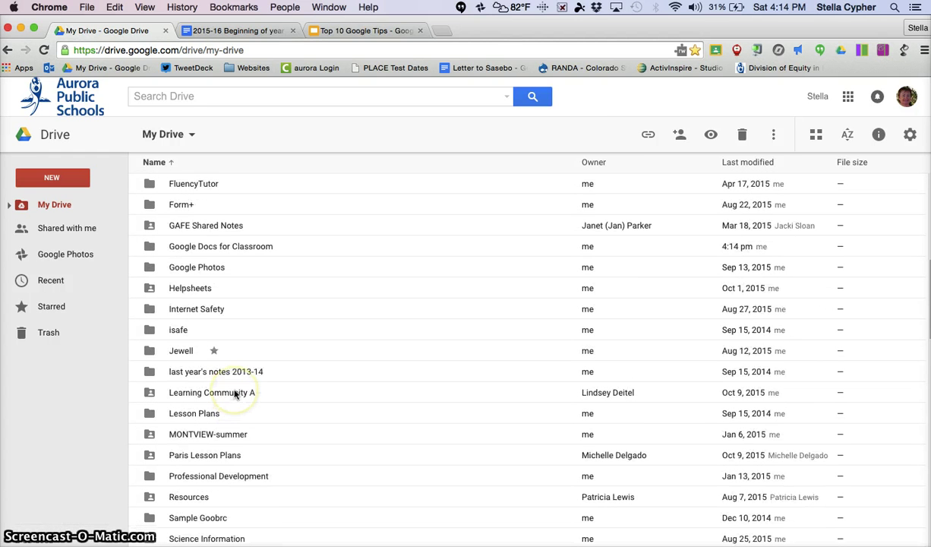
pyautogui.click(205, 248)
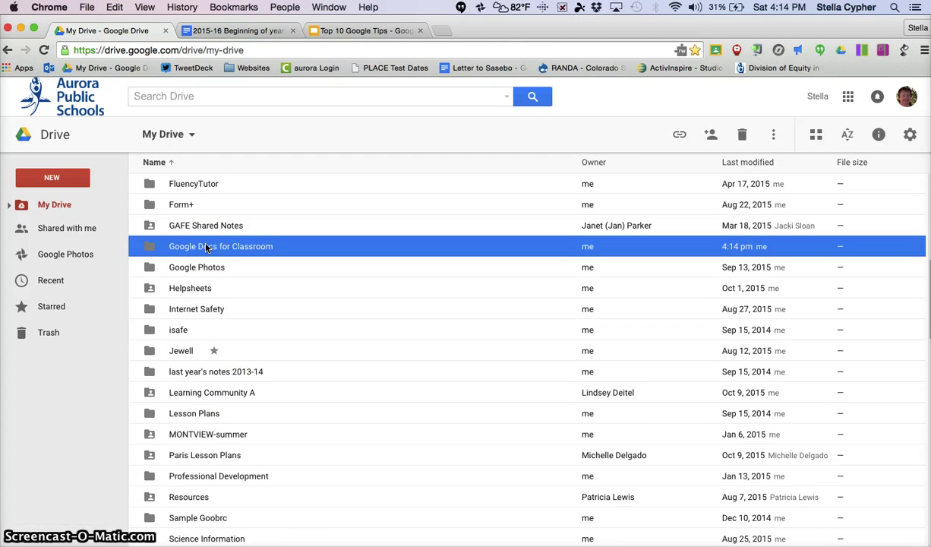
# - Upload division2.flipchart from the Dropbox folder into Drive
pyautogui.click(42, 179)
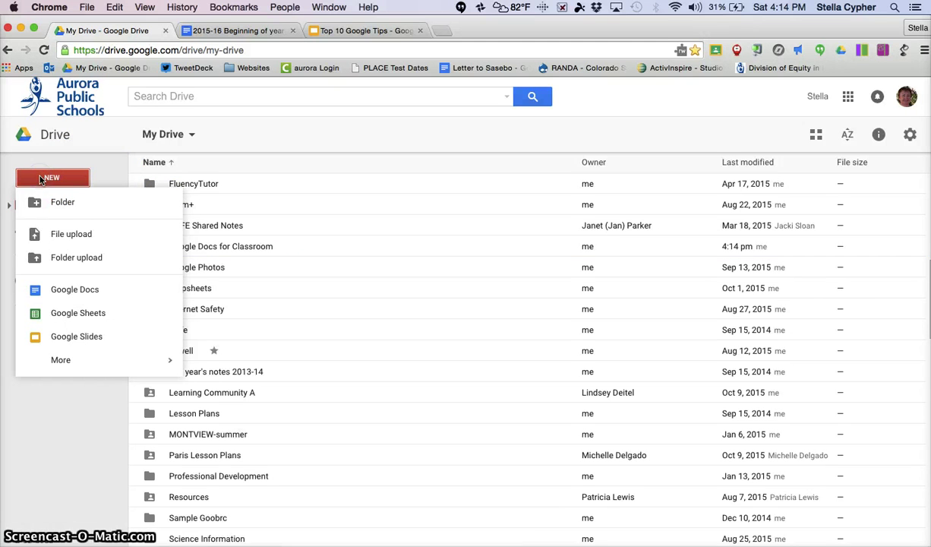
pyautogui.click(59, 237)
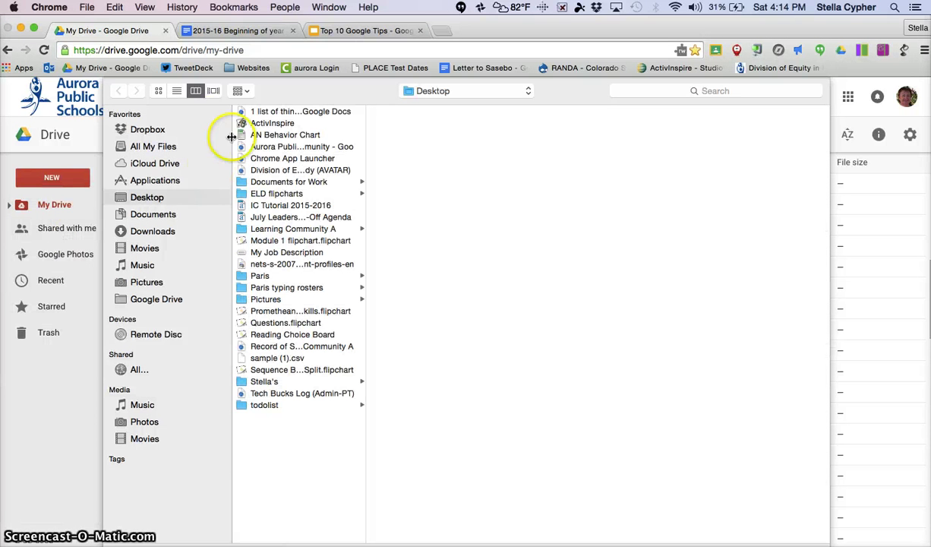
pyautogui.click(137, 129)
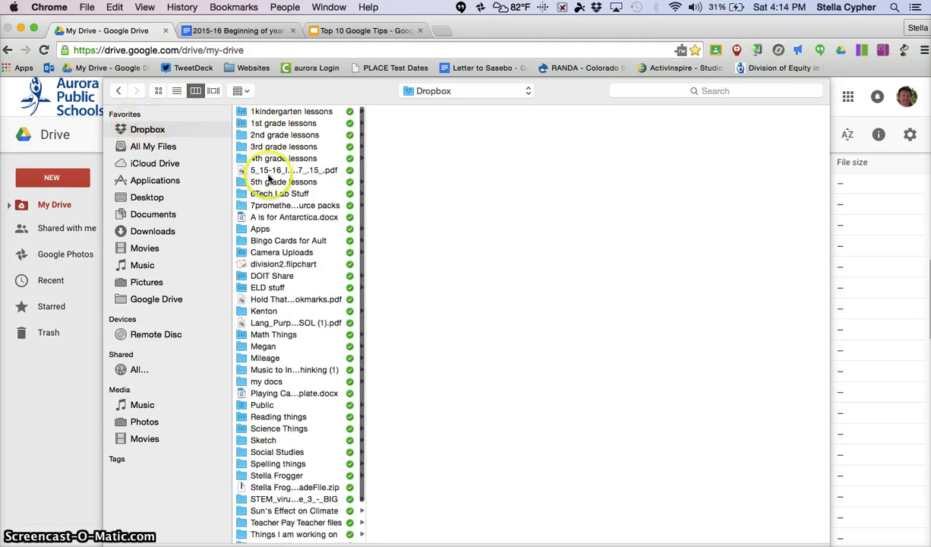
pyautogui.click(266, 265)
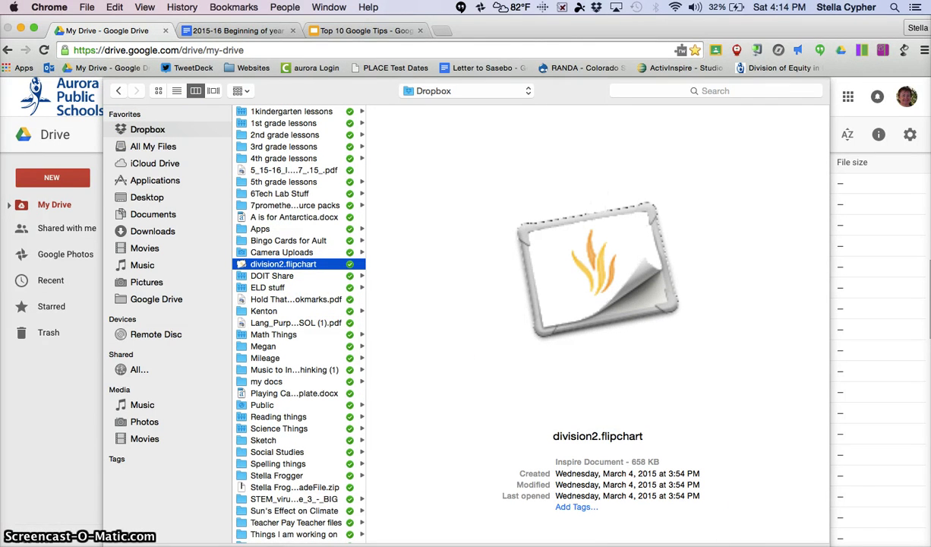
pyautogui.press('Return')
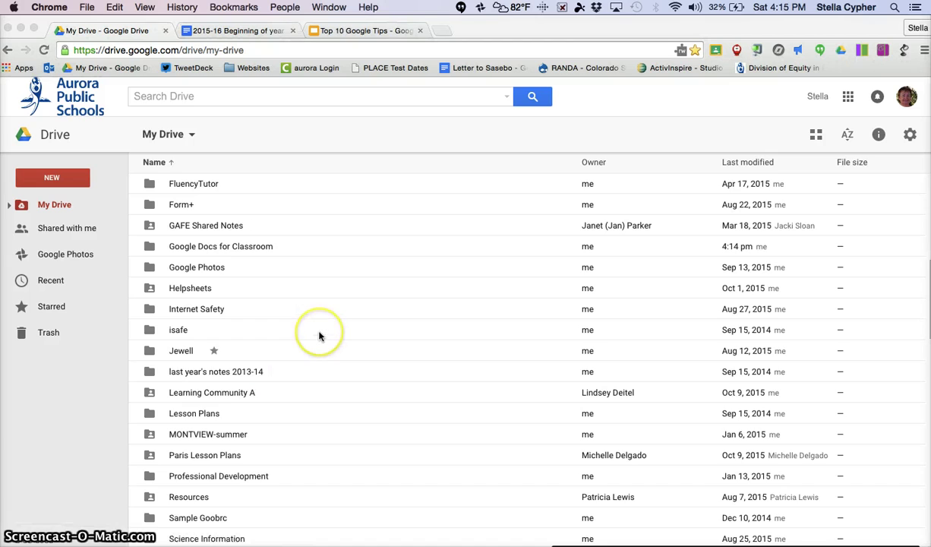
# - Search Drive for 'Paris', then replace it with a colleague's first name
pyautogui.scroll(-5, 319, 337)
pyautogui.scroll(-12, 319, 336)
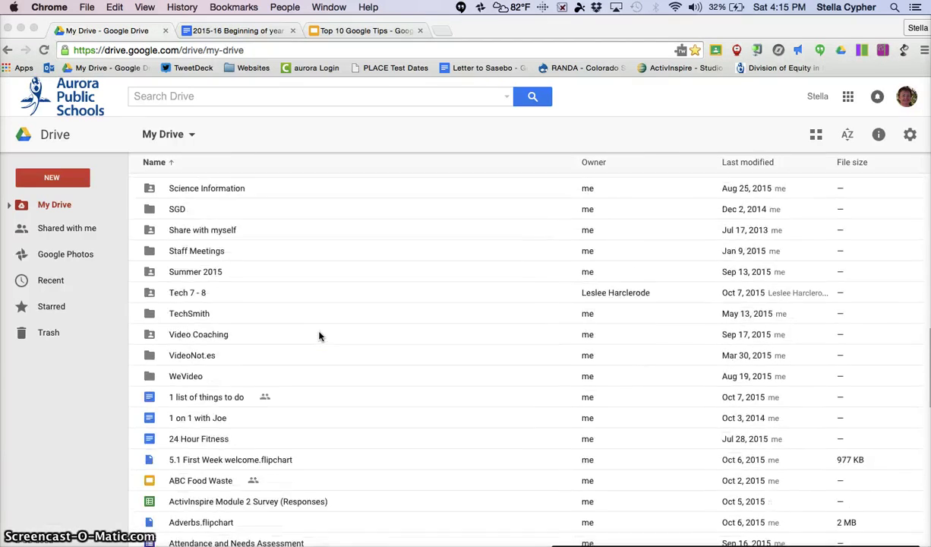
pyautogui.scroll(-12, 319, 337)
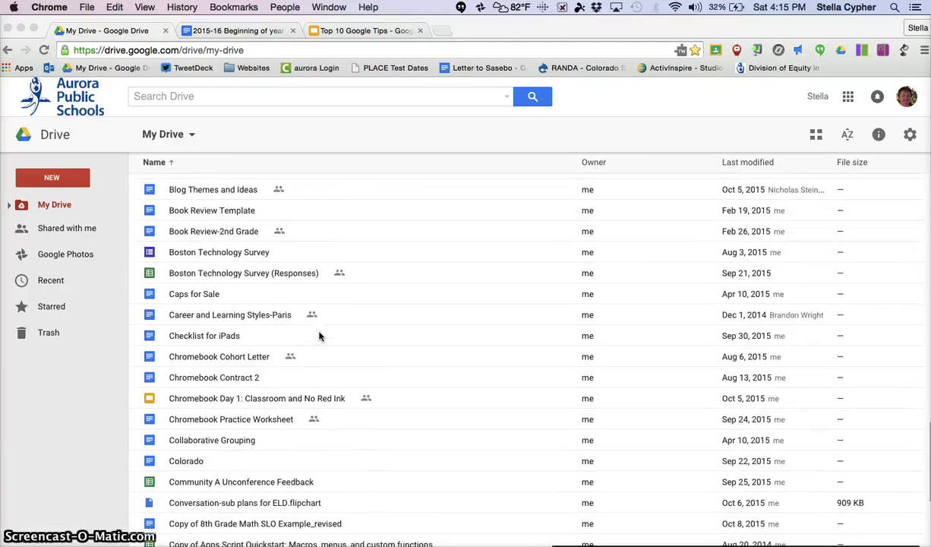
pyautogui.scroll(-2, 319, 337)
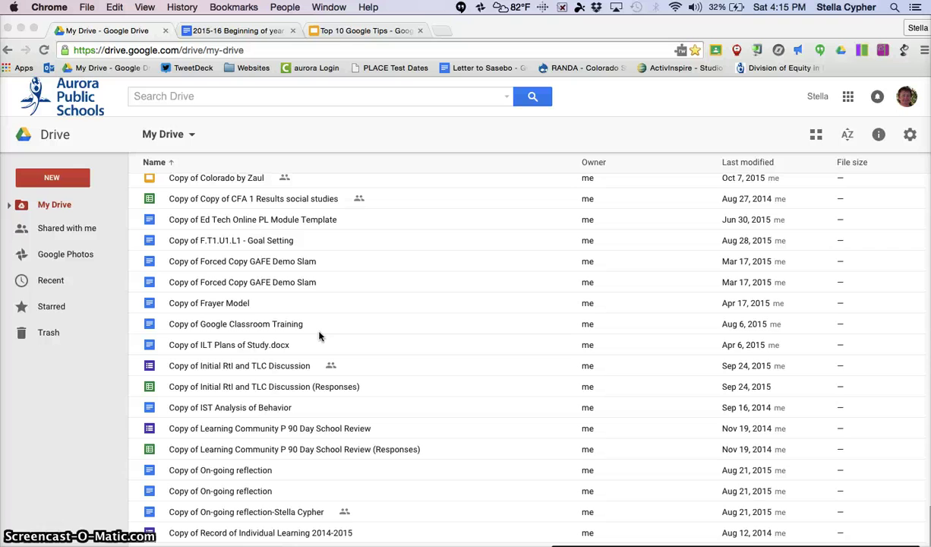
pyautogui.scroll(20, 319, 336)
pyautogui.scroll(10, 319, 336)
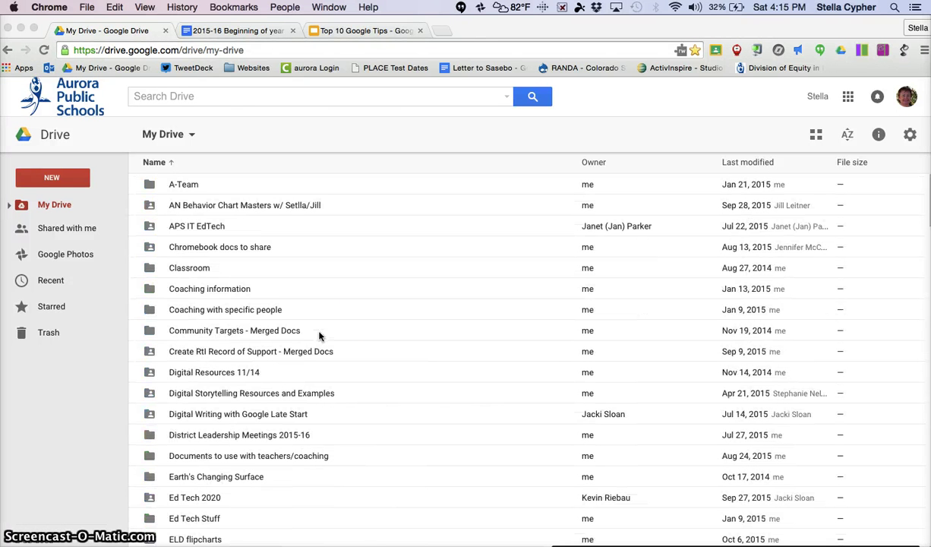
pyautogui.click(185, 96)
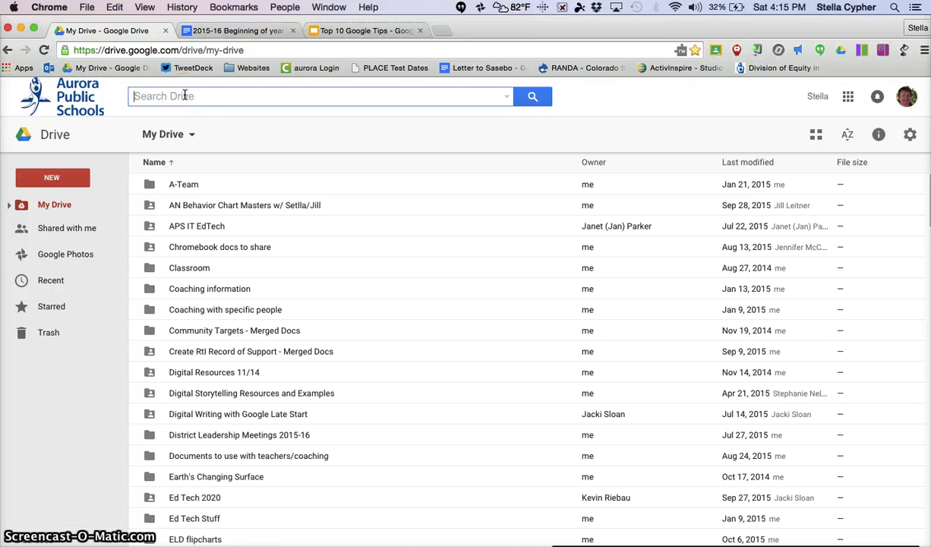
pyautogui.write('Par')
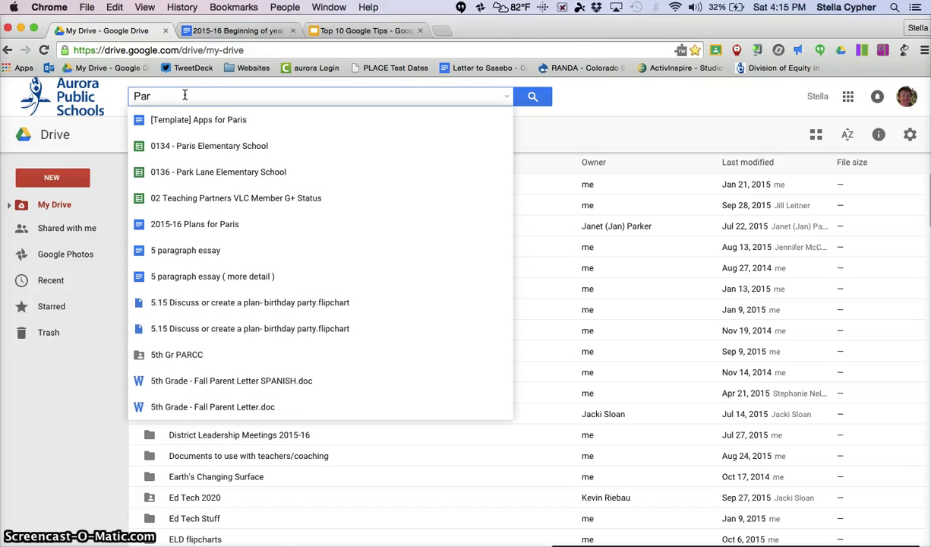
pyautogui.write('is')
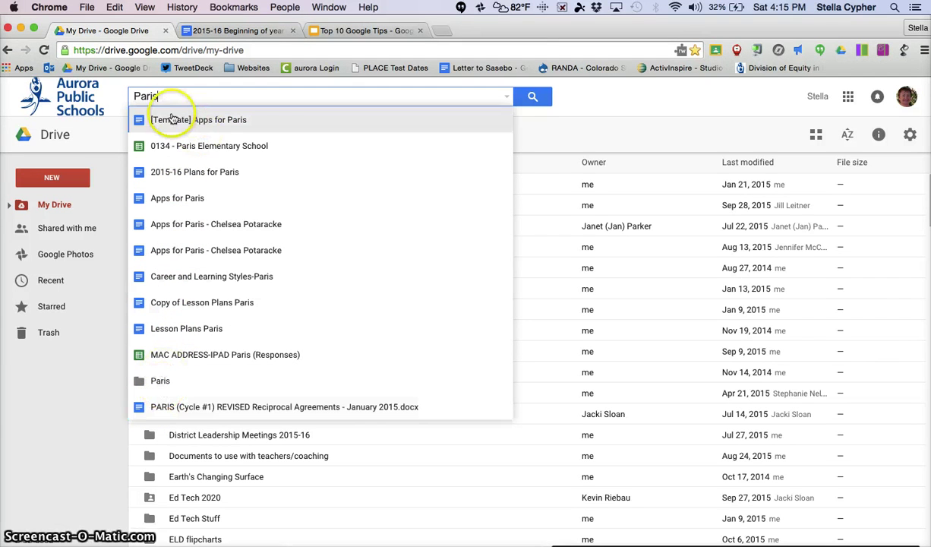
pyautogui.press('BackSpace')
pyautogui.press('BackSpace')
pyautogui.press('BackSpace')
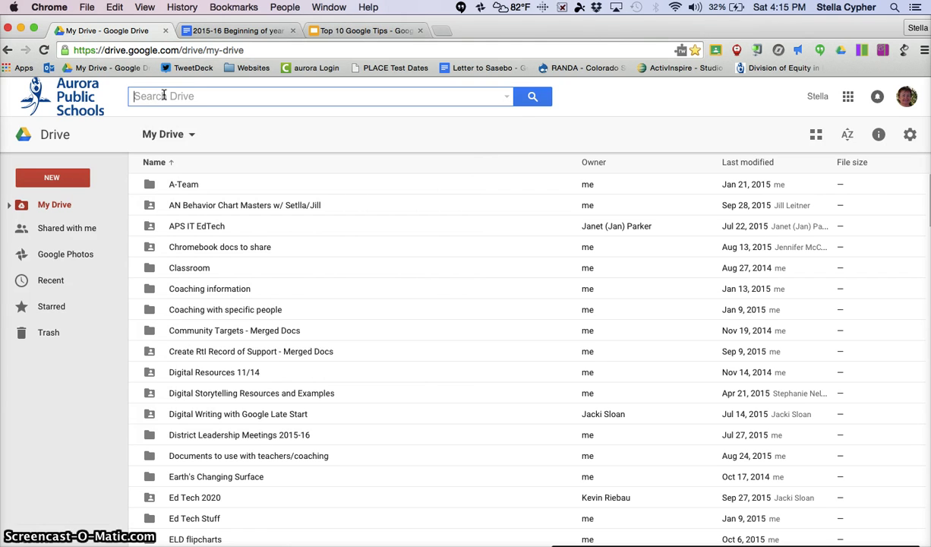
pyautogui.write('John')
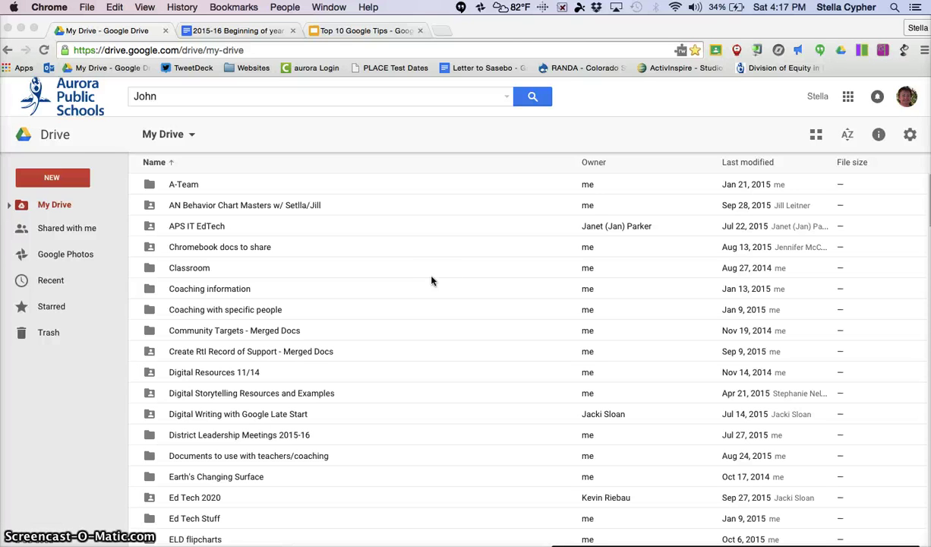
# - Create a blank Google Doc and title it 'Favorite Google tools'
pyautogui.click(44, 176)
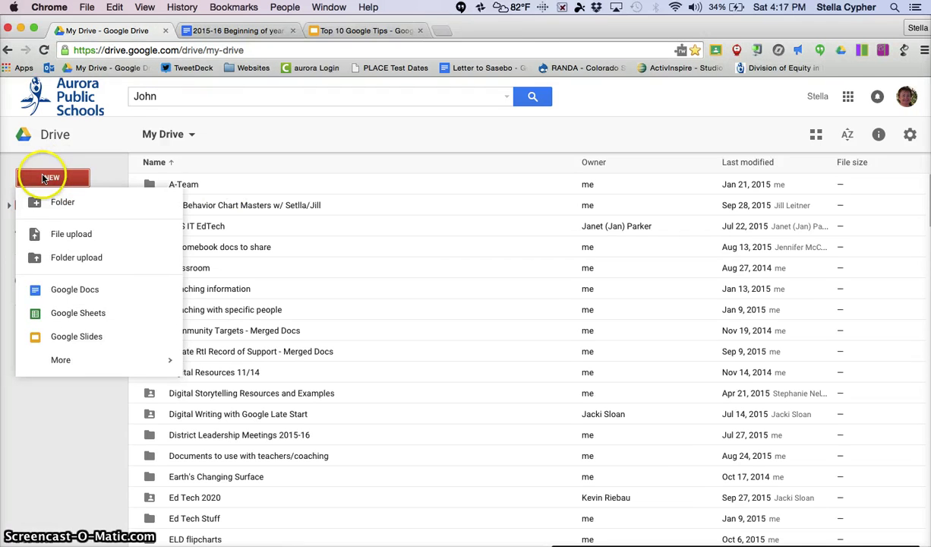
pyautogui.click(45, 290)
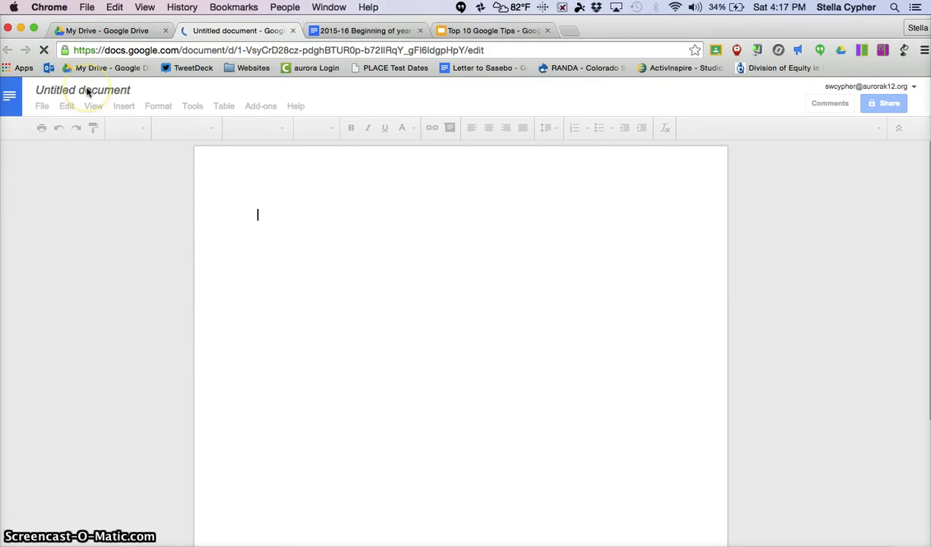
pyautogui.click(87, 92)
pyautogui.click(79, 92)
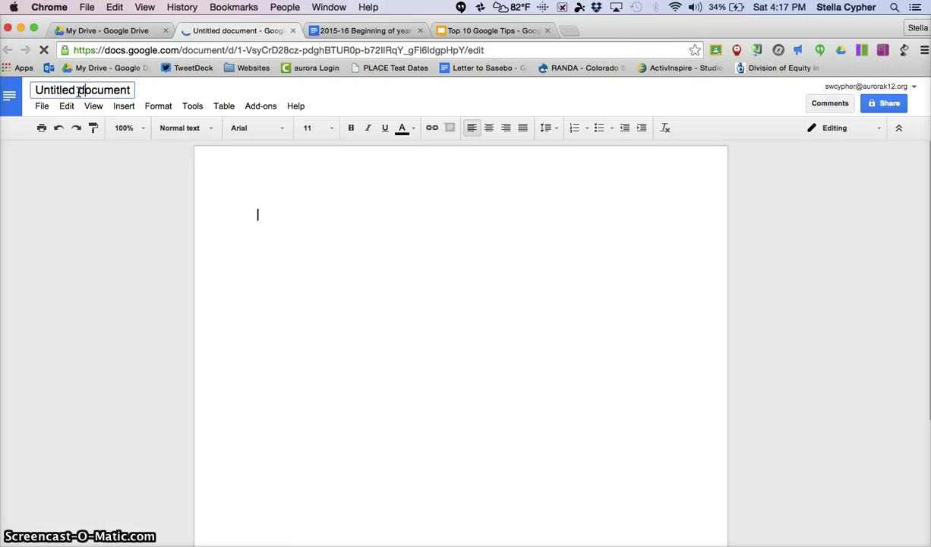
pyautogui.click(79, 92)
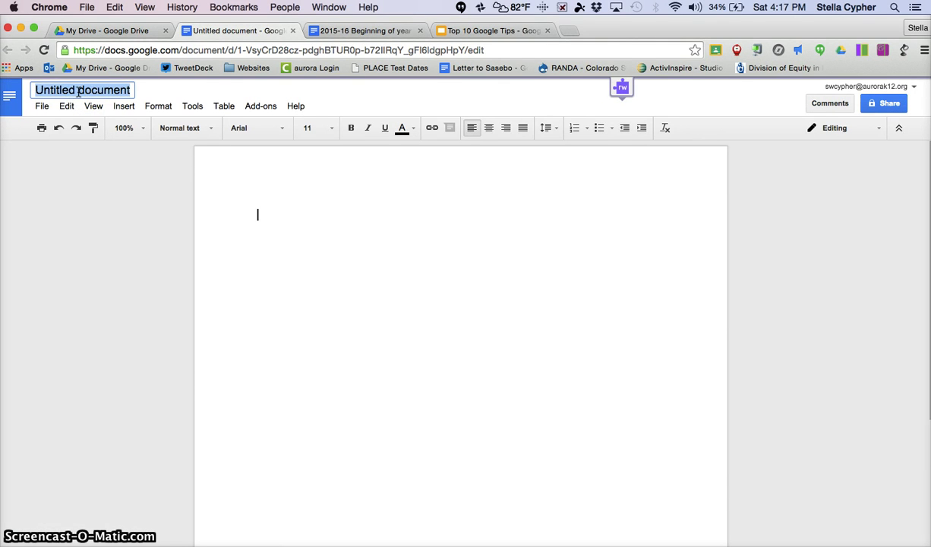
pyautogui.write('Favorti')
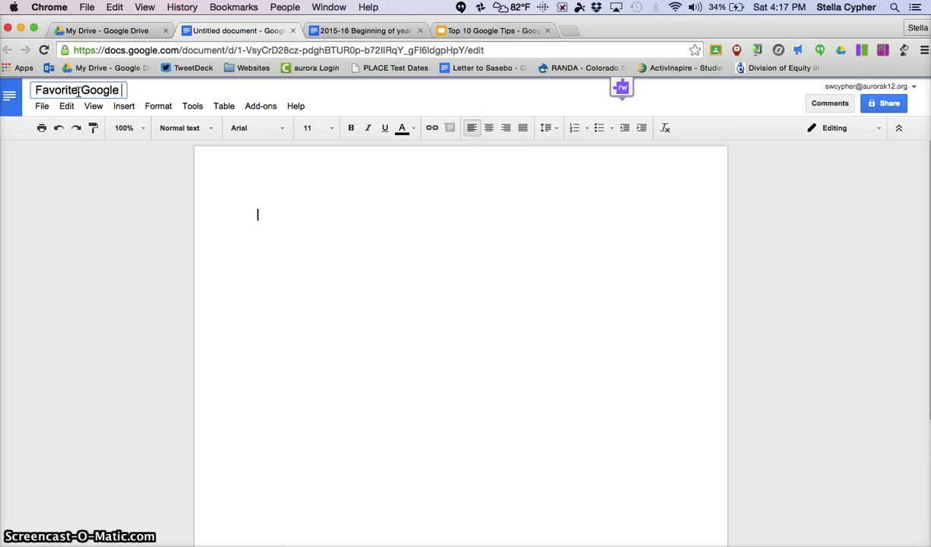
pyautogui.click(227, 210)
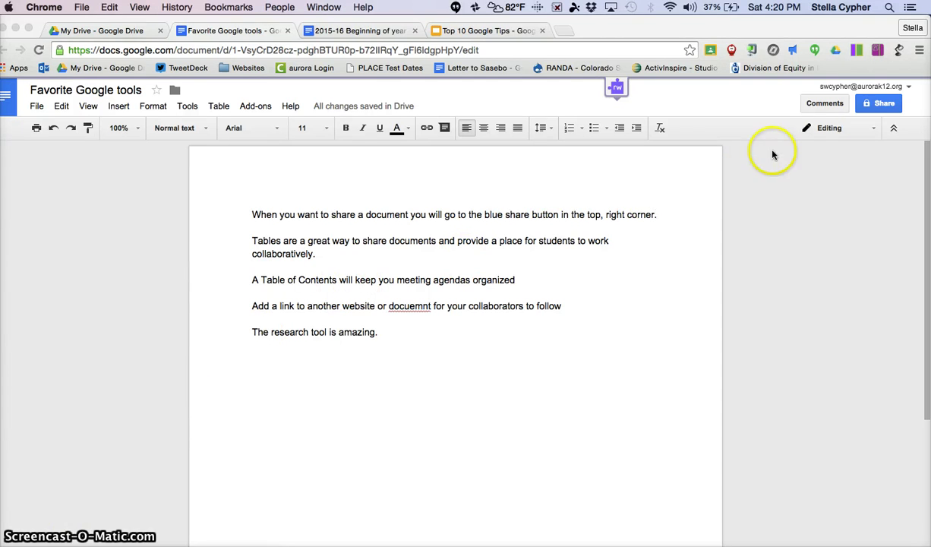
# - Open advanced sharing and invite the first colleague with Can edit access
pyautogui.click(886, 105)
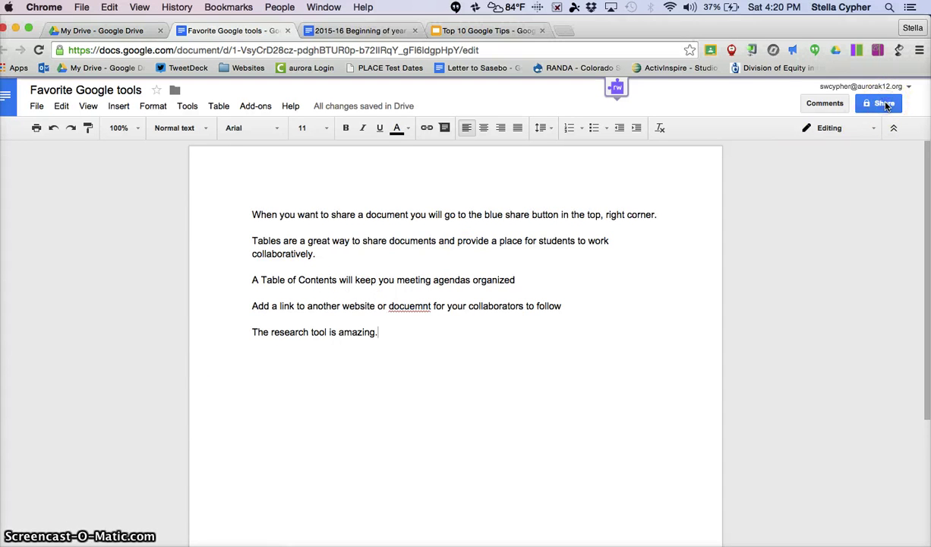
pyautogui.click(887, 106)
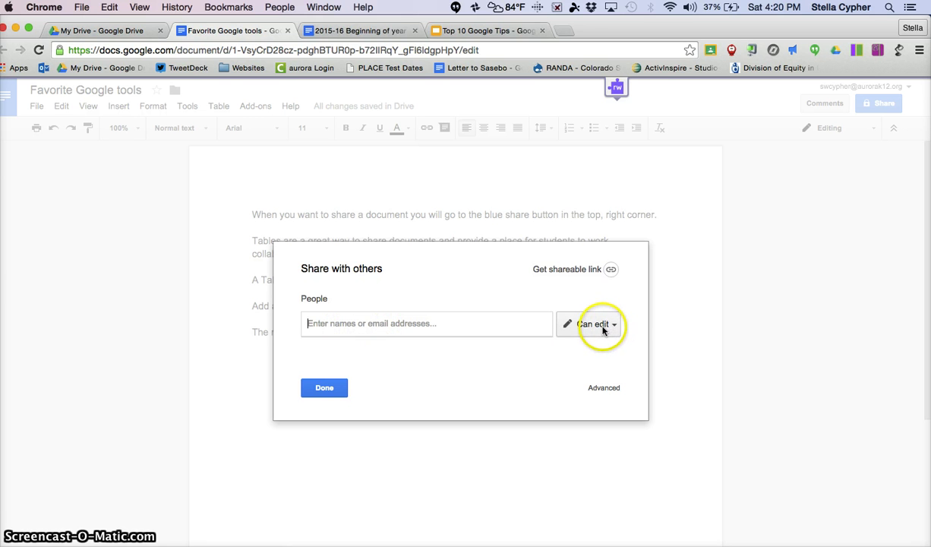
pyautogui.click(602, 388)
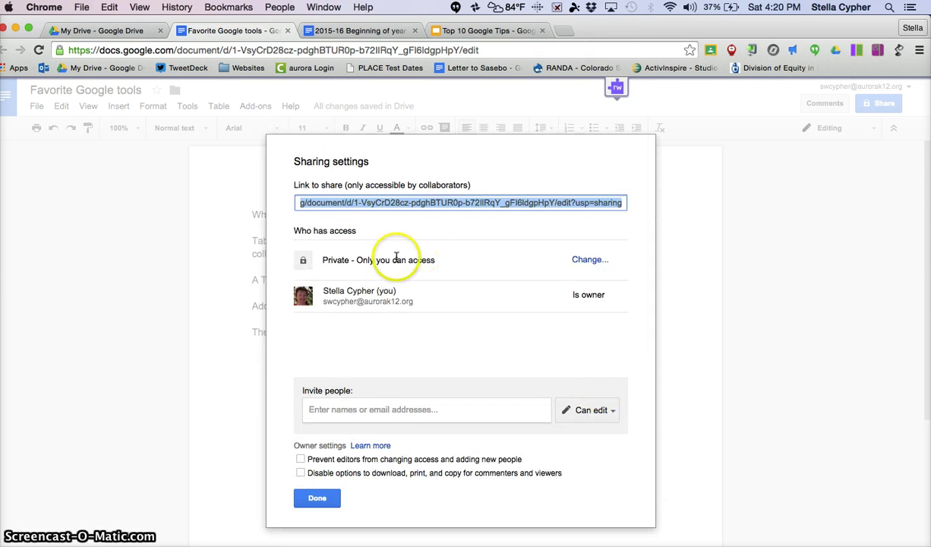
pyautogui.click(312, 414)
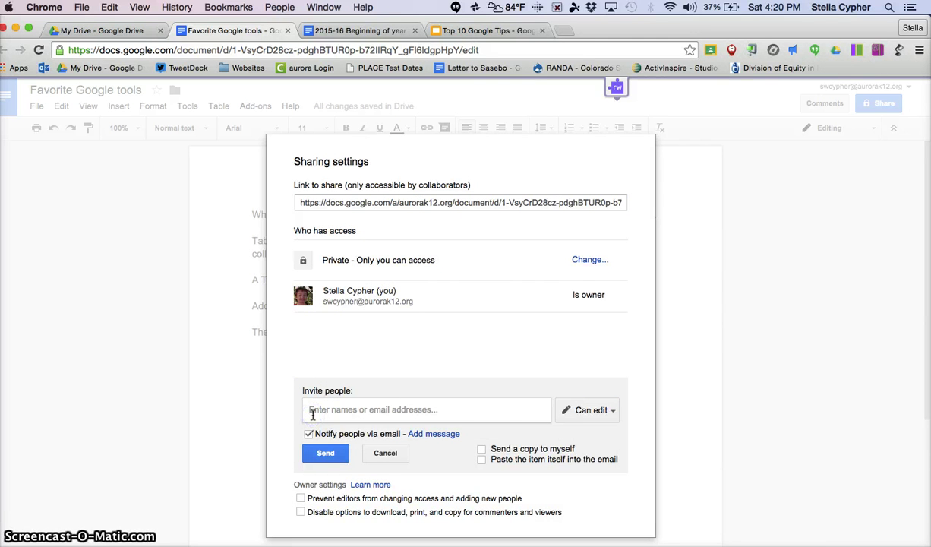
pyautogui.write('Tammy')
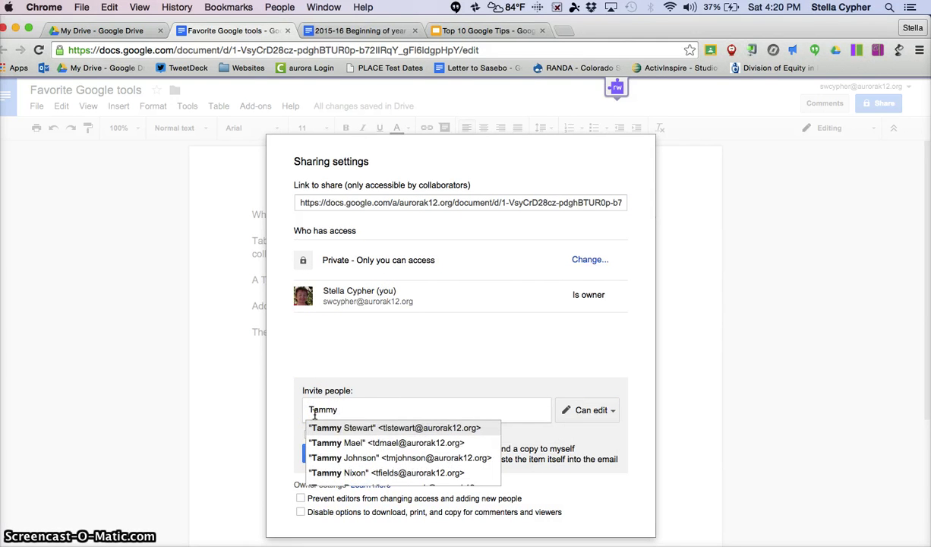
pyautogui.click(353, 428)
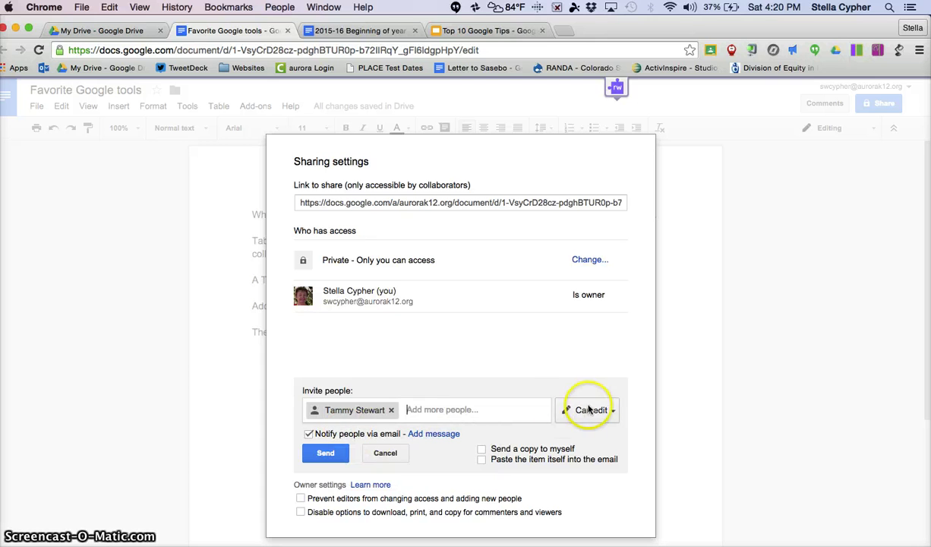
pyautogui.click(327, 454)
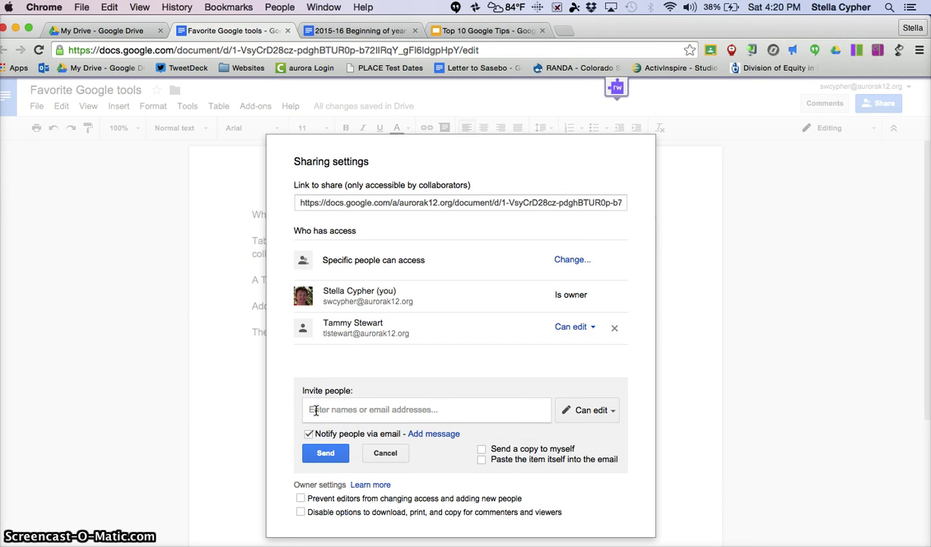
# - Invite a second colleague with Can view access and close the sharing settings
pyautogui.click(316, 410)
pyautogui.write('Joh')
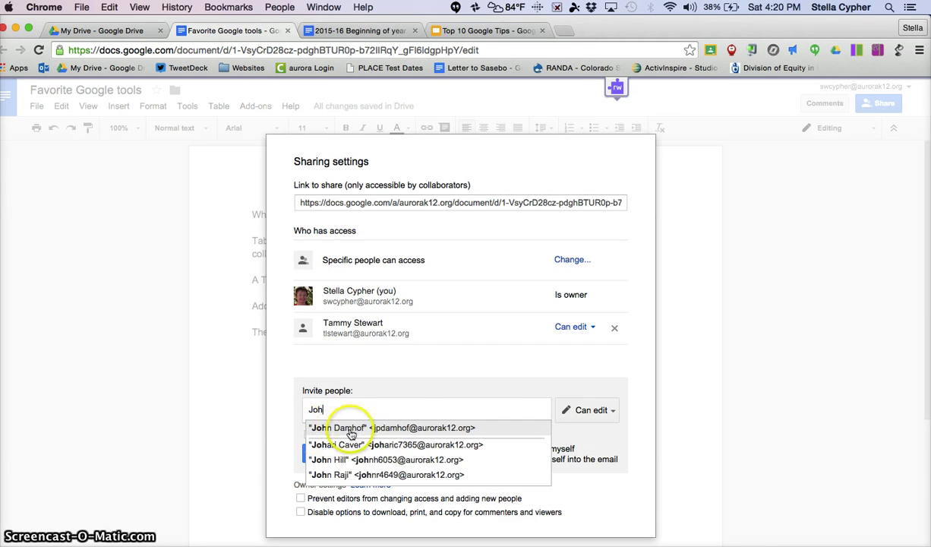
pyautogui.click(351, 429)
pyautogui.click(590, 411)
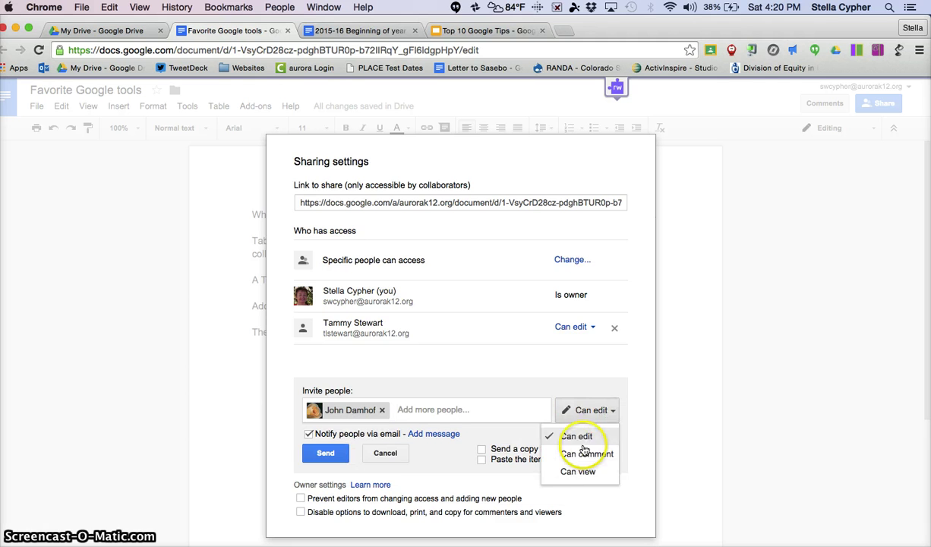
pyautogui.click(575, 471)
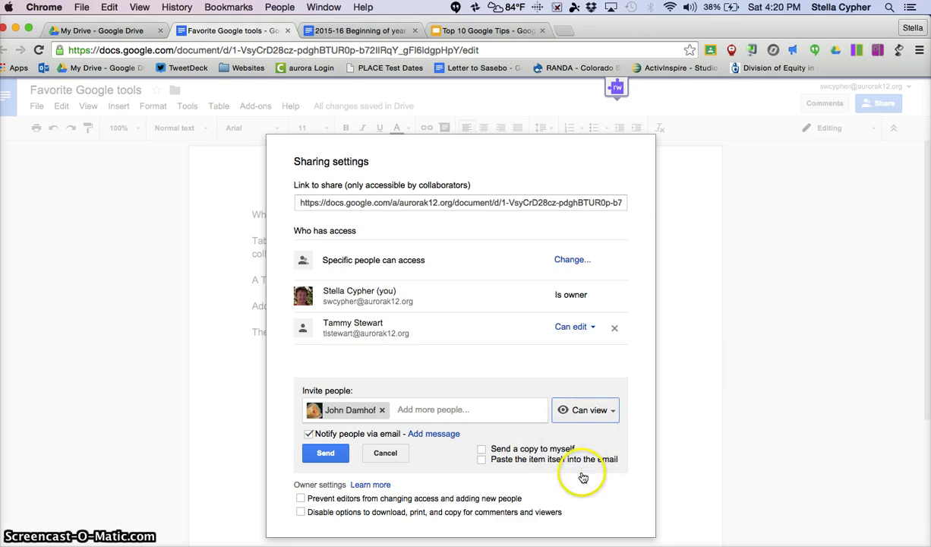
pyautogui.click(323, 454)
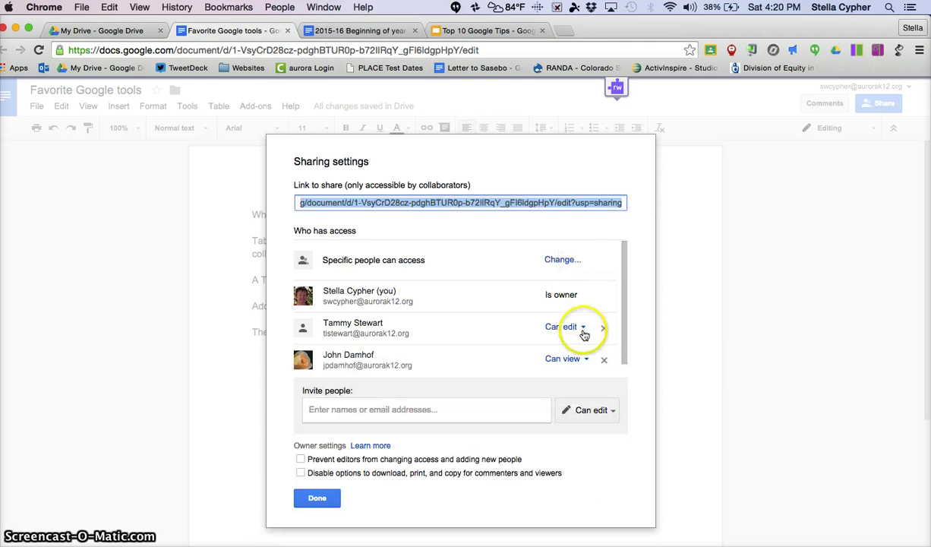
pyautogui.click(620, 300)
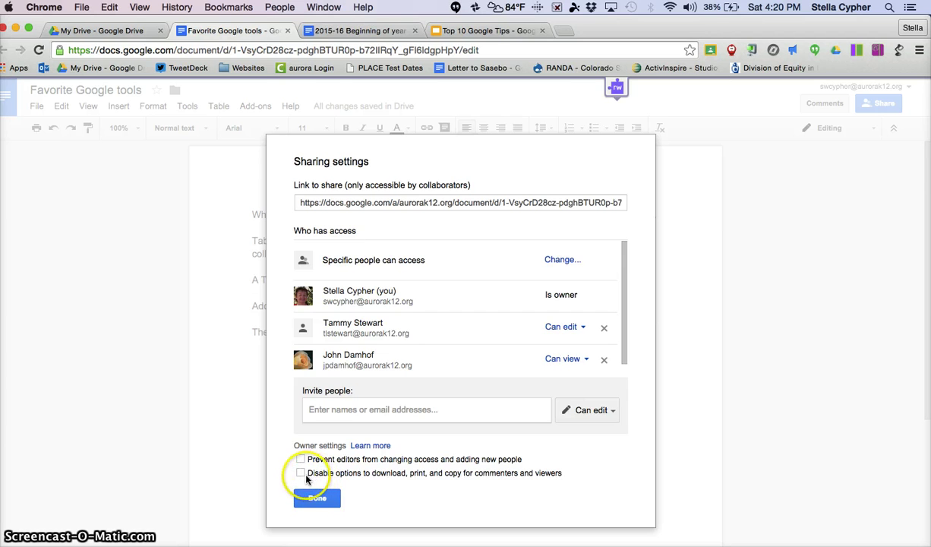
pyautogui.click(313, 499)
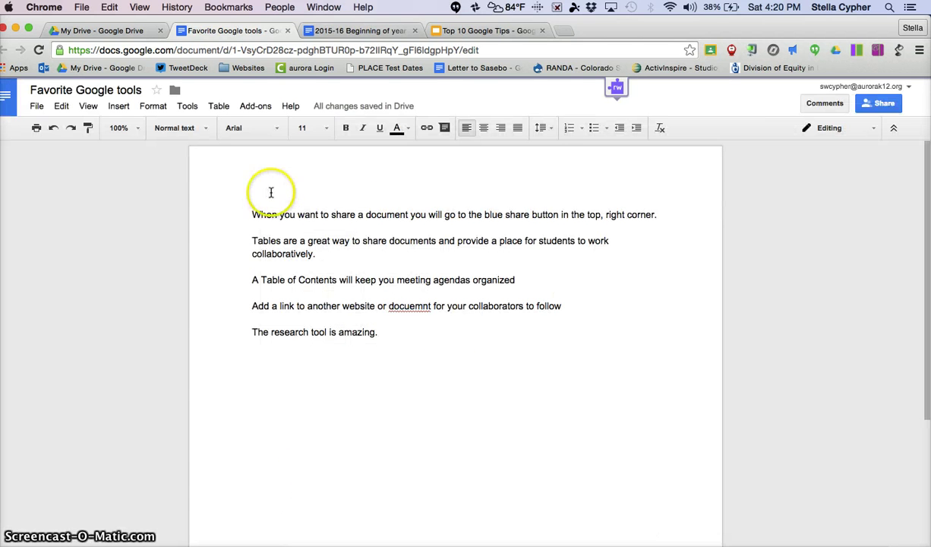
# - Insert a 2 by 5 table with headers 'Student Name' and 'topic they will research'
pyautogui.click(320, 257)
pyautogui.press('Return')
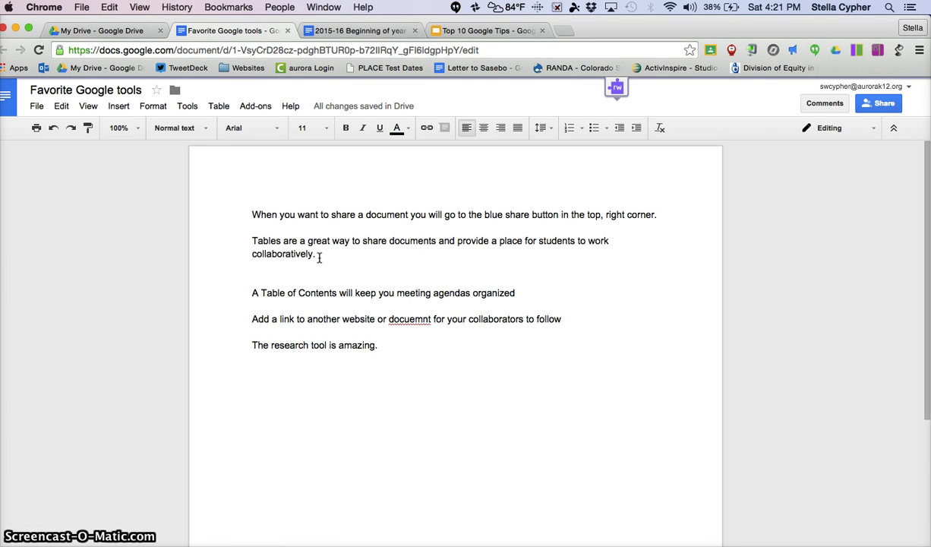
pyautogui.click(219, 111)
pyautogui.moveTo(226, 127)
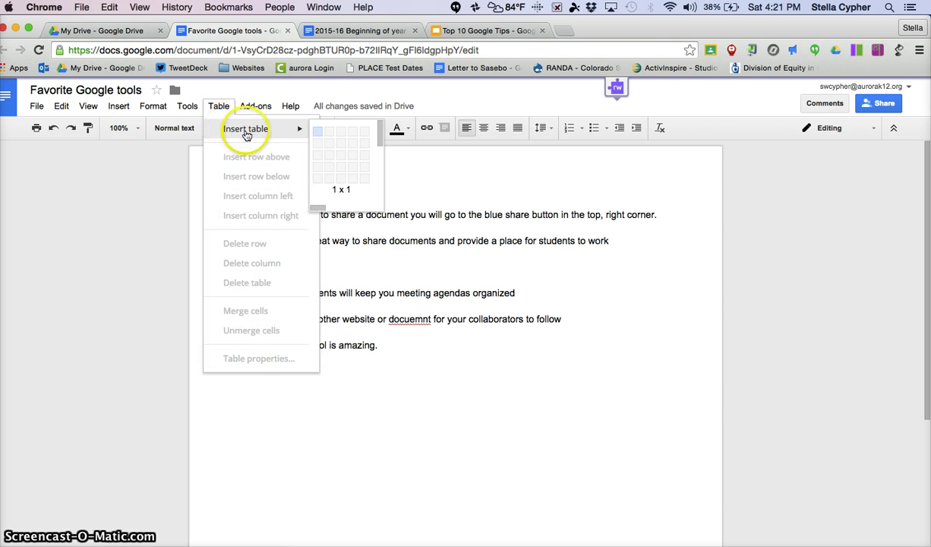
pyautogui.click(331, 178)
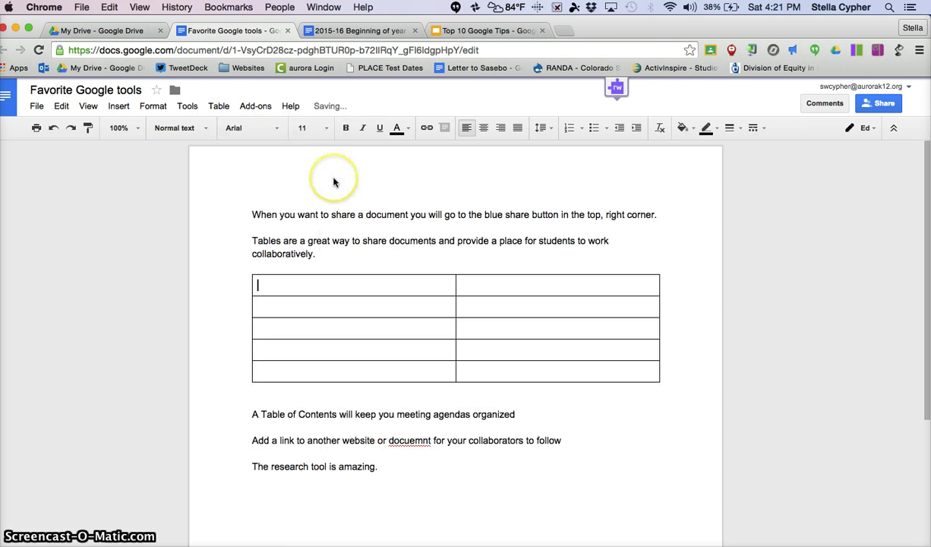
pyautogui.write('Student Name')
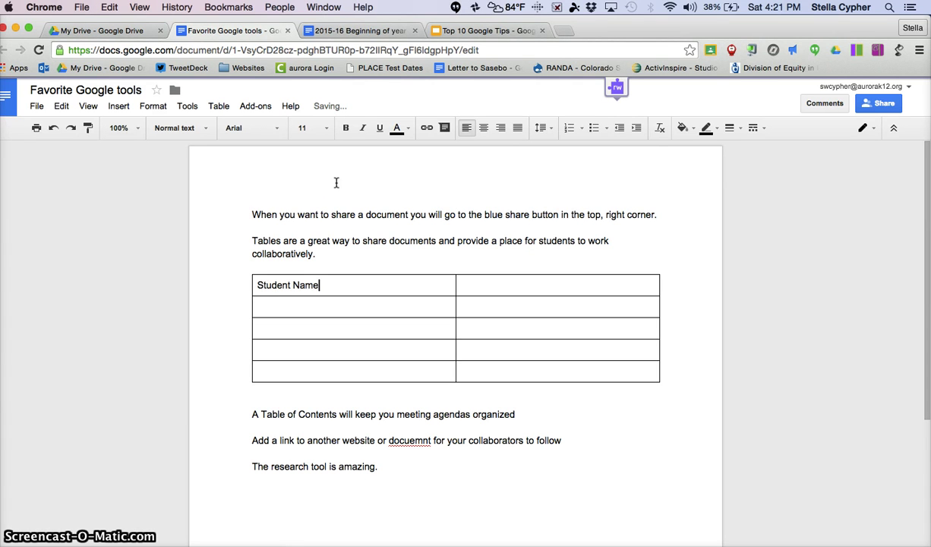
pyautogui.write('topic they will research')
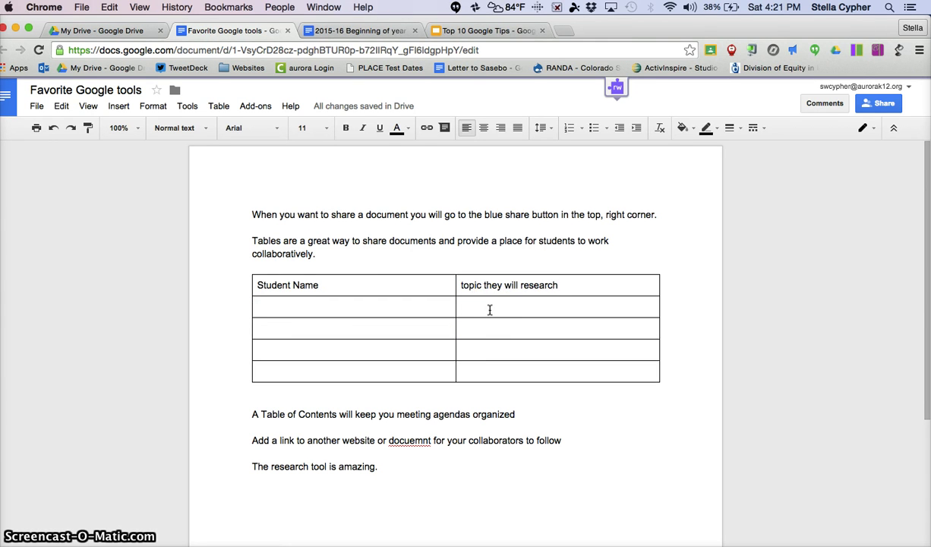
# - Correct the misspelled 'docuemnt' to 'document' in the link tip
pyautogui.click(417, 441)
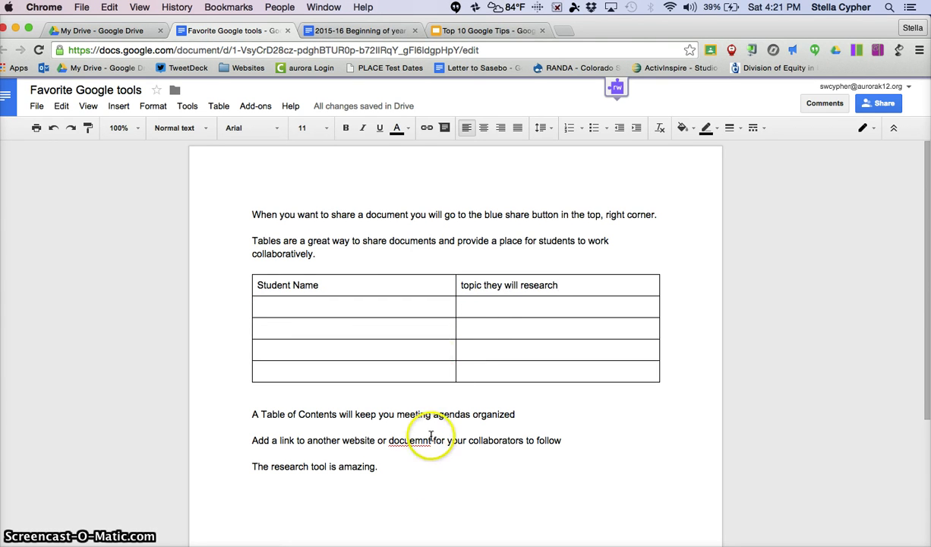
pyautogui.click(424, 389)
pyautogui.press('BackSpace')
pyautogui.press('BackSpace')
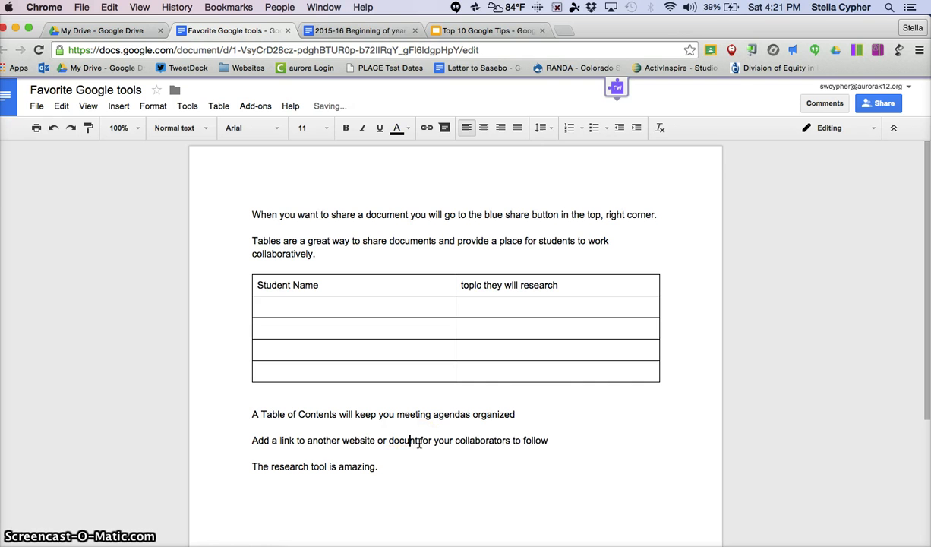
pyautogui.write('me')
pyautogui.press('BackSpace')
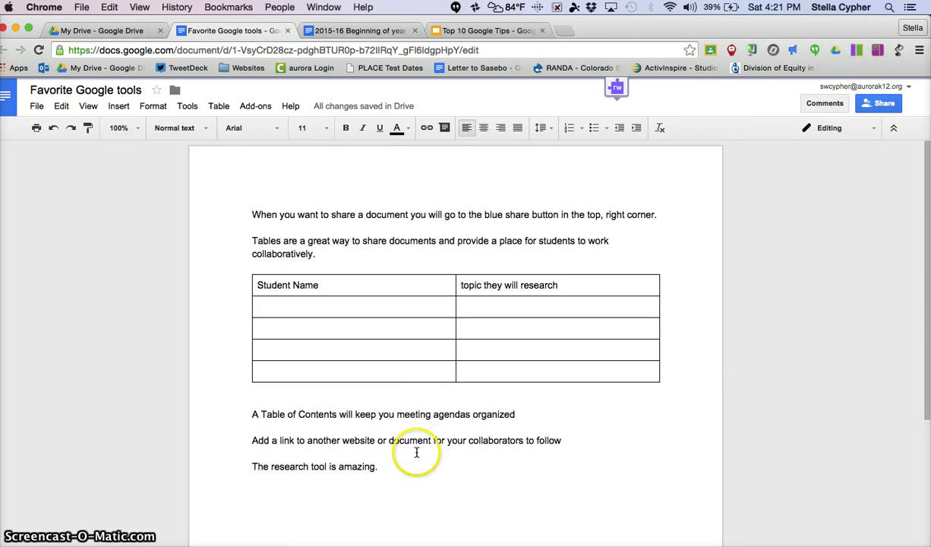
# - Open the Aurora Public Schools site aurorak12.org in a new tab
pyautogui.click(566, 34)
pyautogui.write('au')
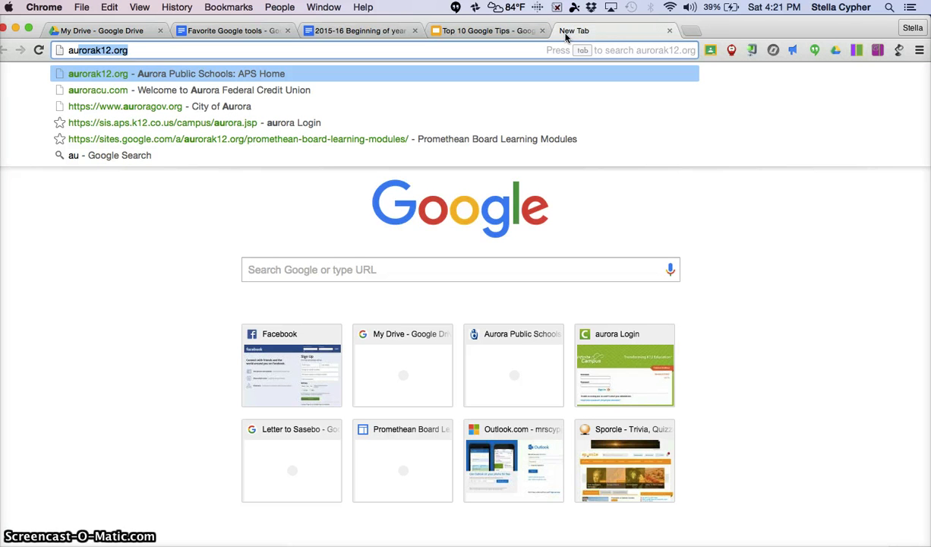
pyautogui.press('Return')
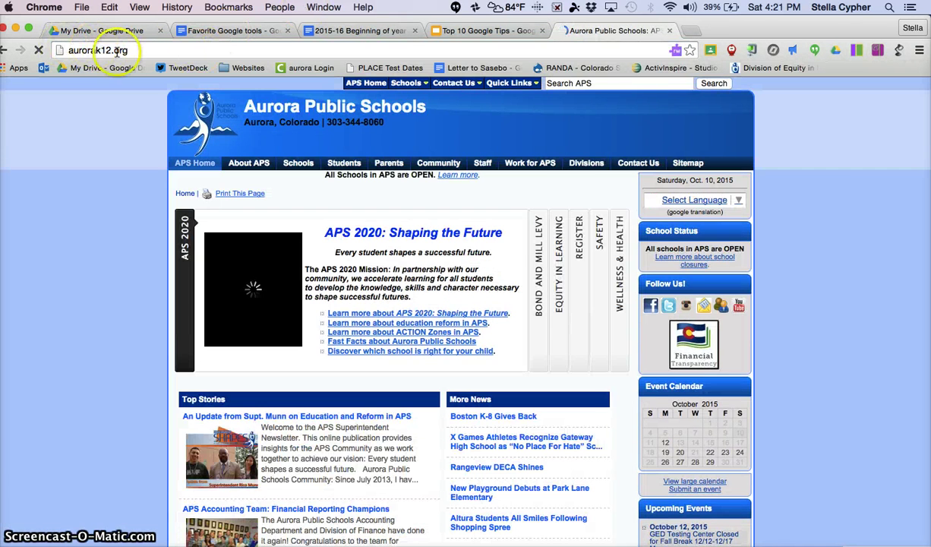
# - Copy the aurorak12.org address and return to the Favorite Google tools tab
pyautogui.moveTo(131, 50); pyautogui.dragTo(69, 51)
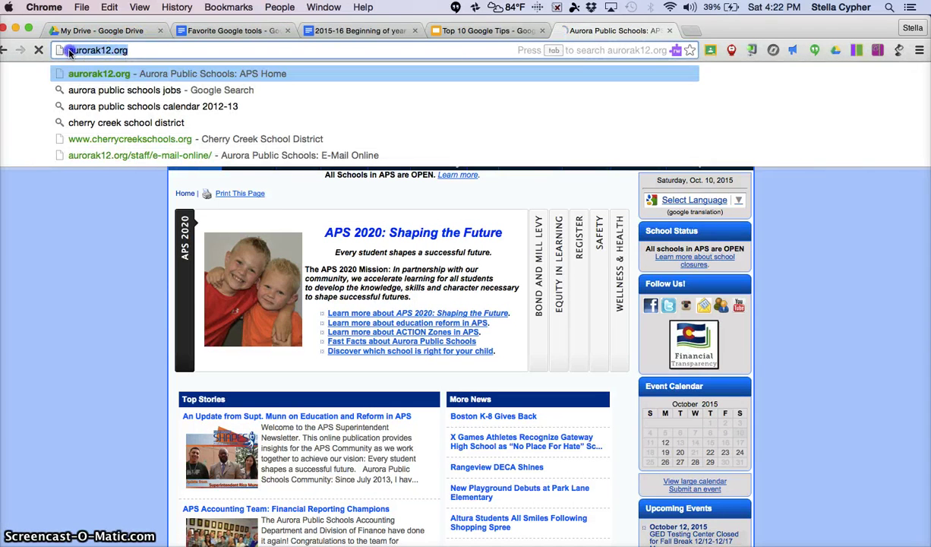
pyautogui.rightClick(65, 52)
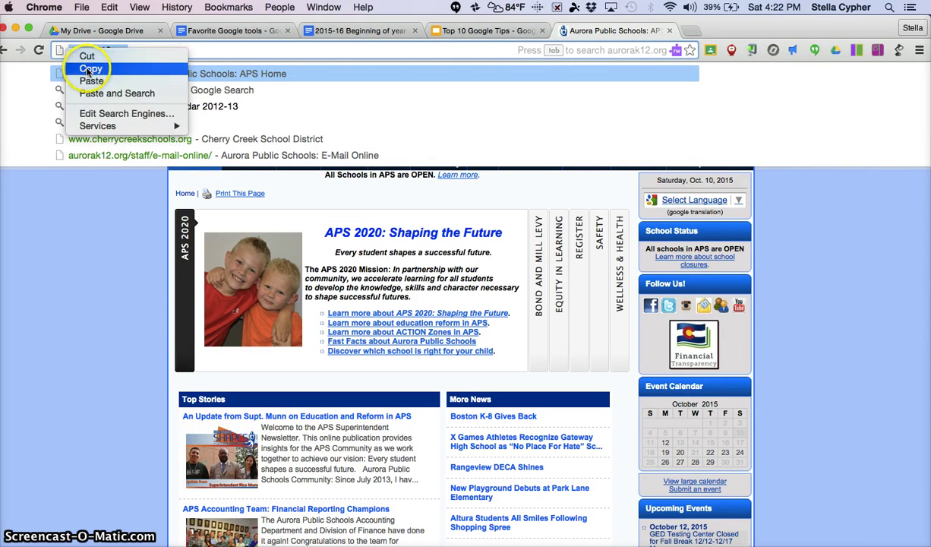
pyautogui.click(89, 69)
pyautogui.click(237, 32)
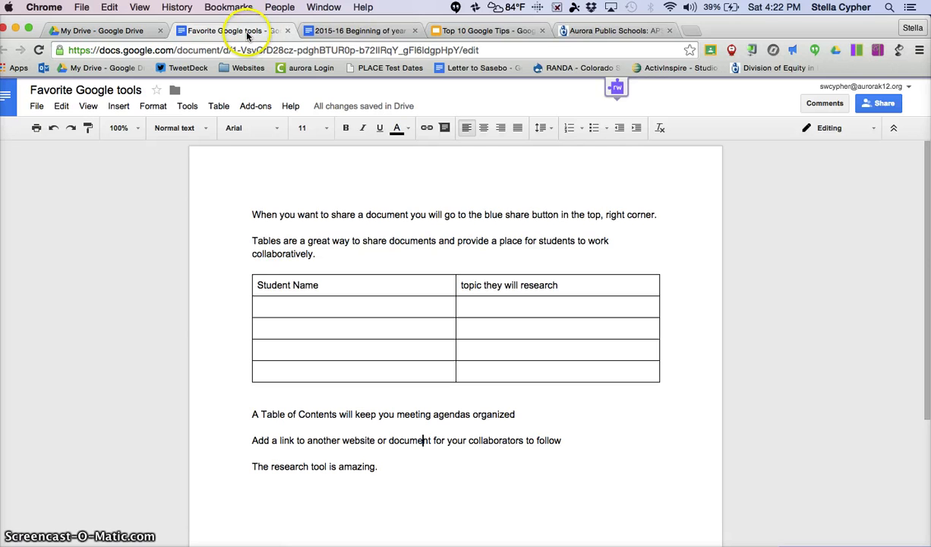
# - Hyperlink the word 'link' to the pasted aurorak12.org address
pyautogui.click(279, 440)
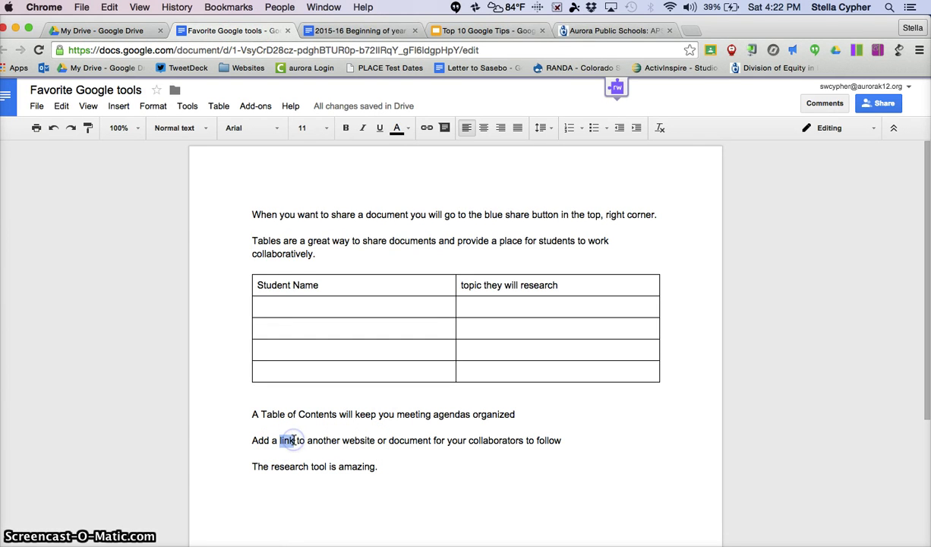
pyautogui.click(118, 107)
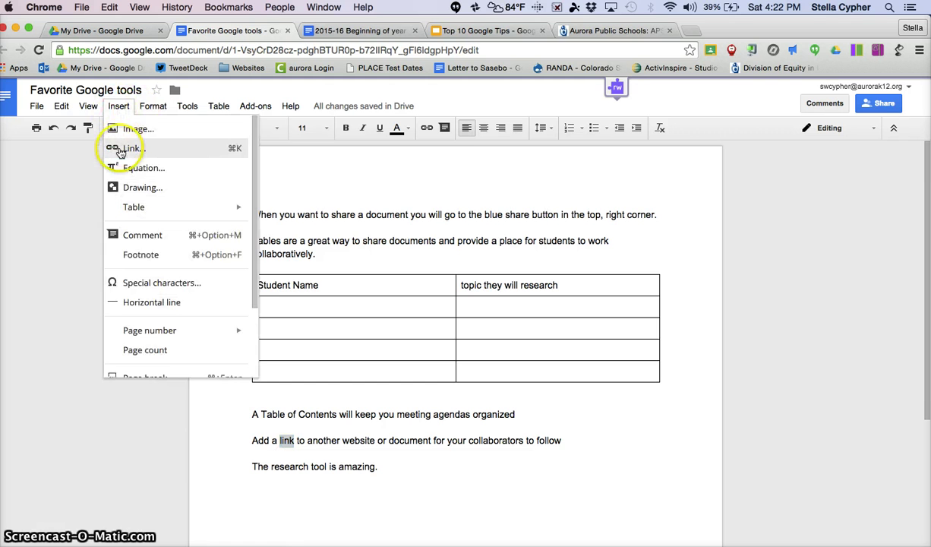
pyautogui.click(113, 148)
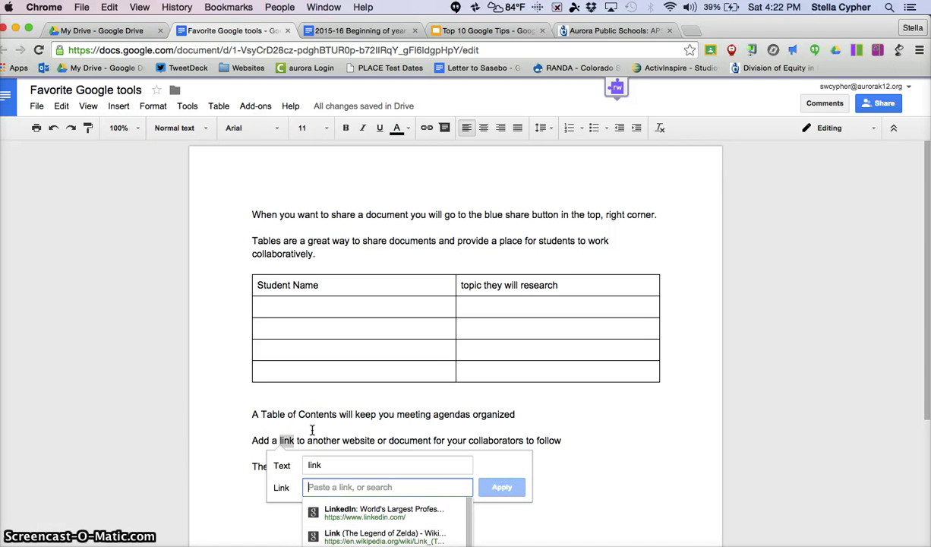
pyautogui.press('super+v')
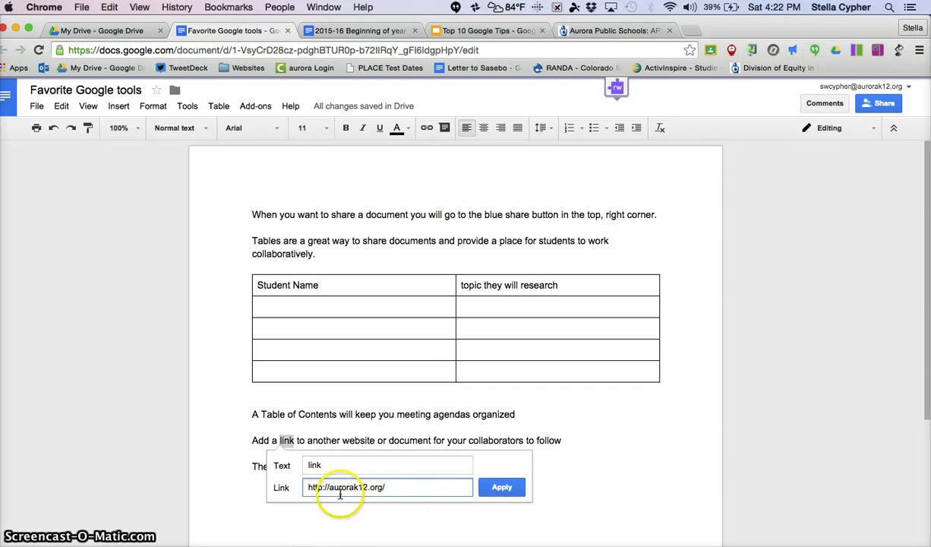
pyautogui.click(503, 487)
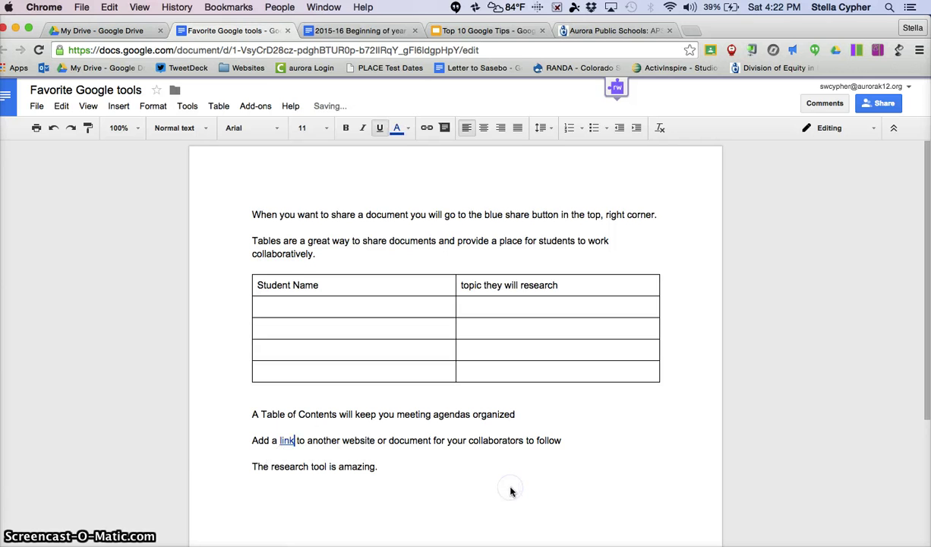
# - Test the new link by opening the school site, then return to the document
pyautogui.click(393, 468)
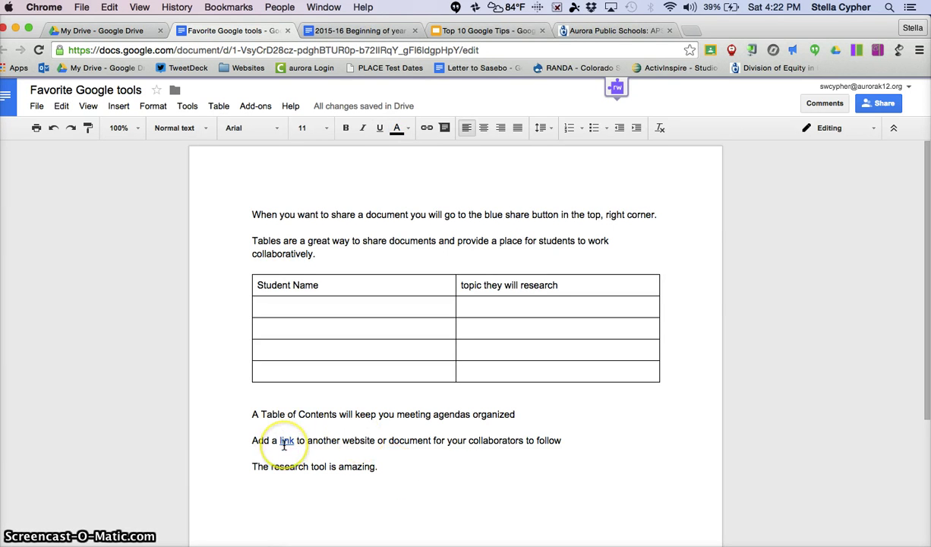
pyautogui.click(285, 442)
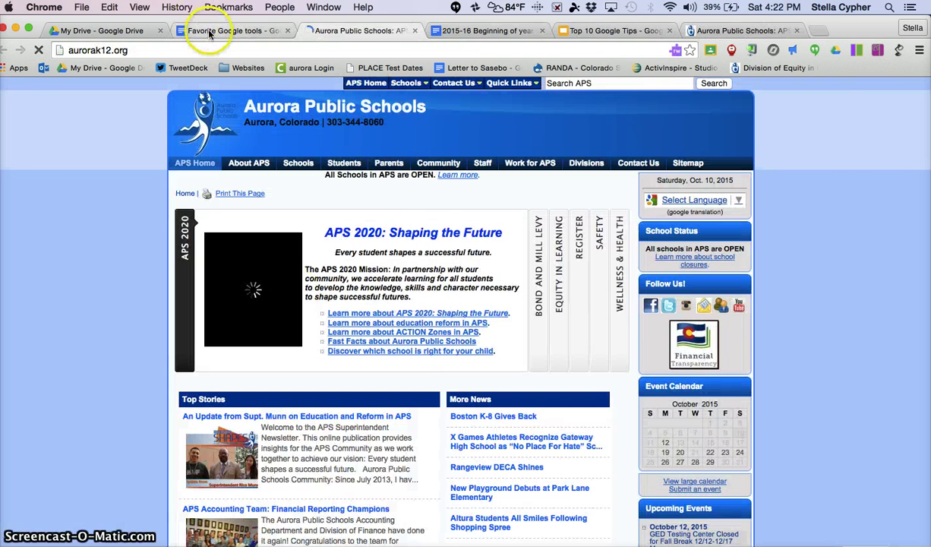
pyautogui.click(455, 486)
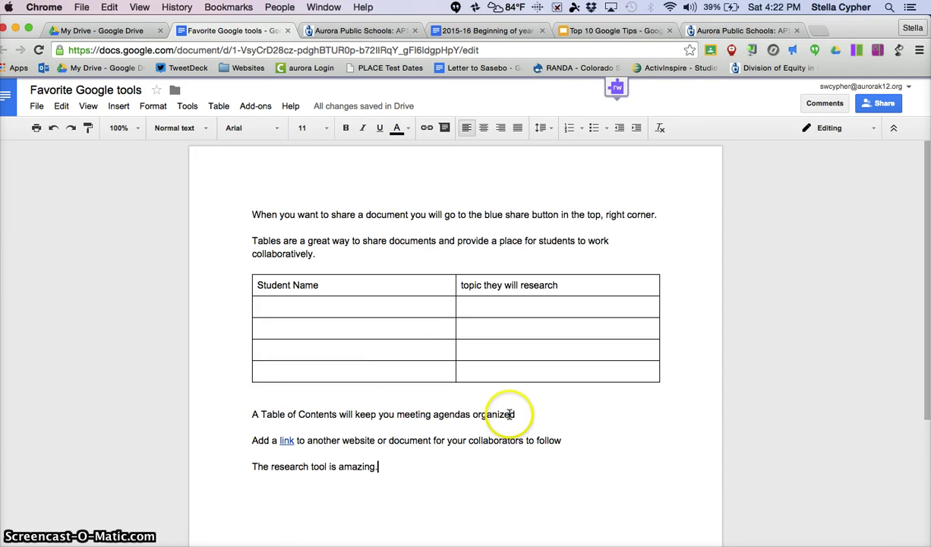
# - Add a date line above the tips and make 'October 9, 2015' a Heading 1
pyautogui.press('Return')
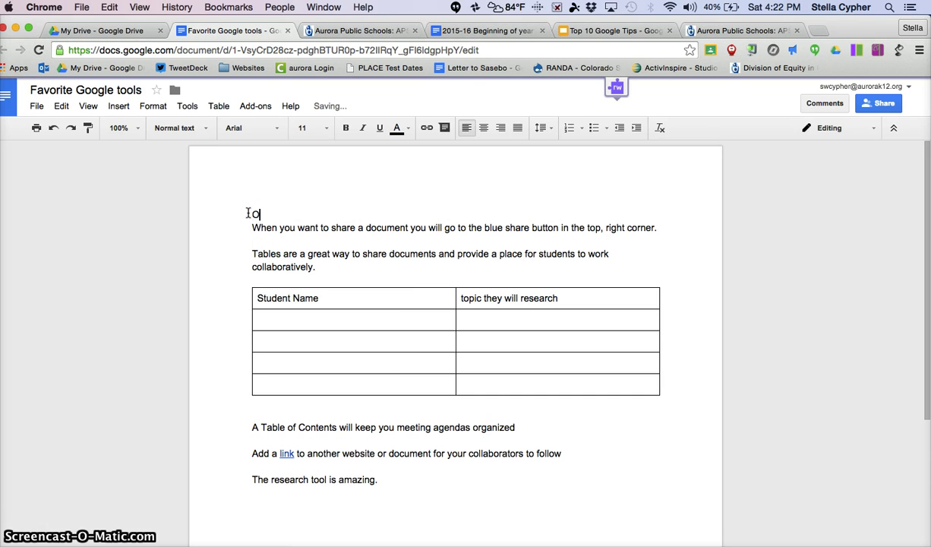
pyautogui.write('October 9, 2015')
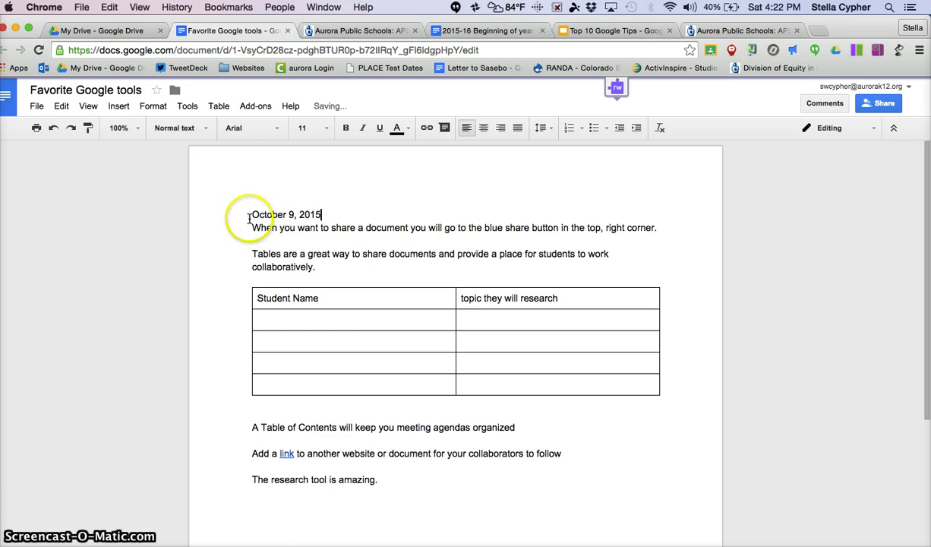
pyautogui.moveTo(252, 214); pyautogui.dragTo(320, 214)
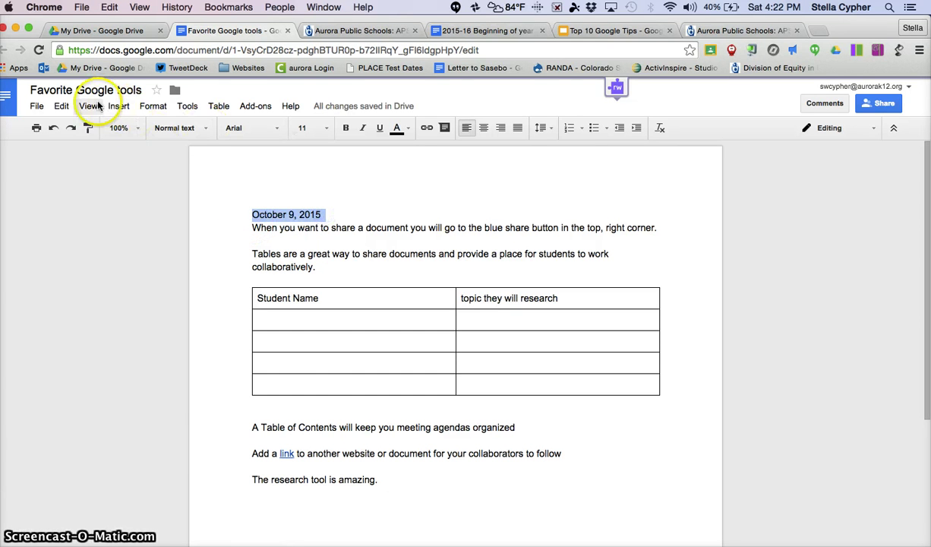
pyautogui.click(196, 128)
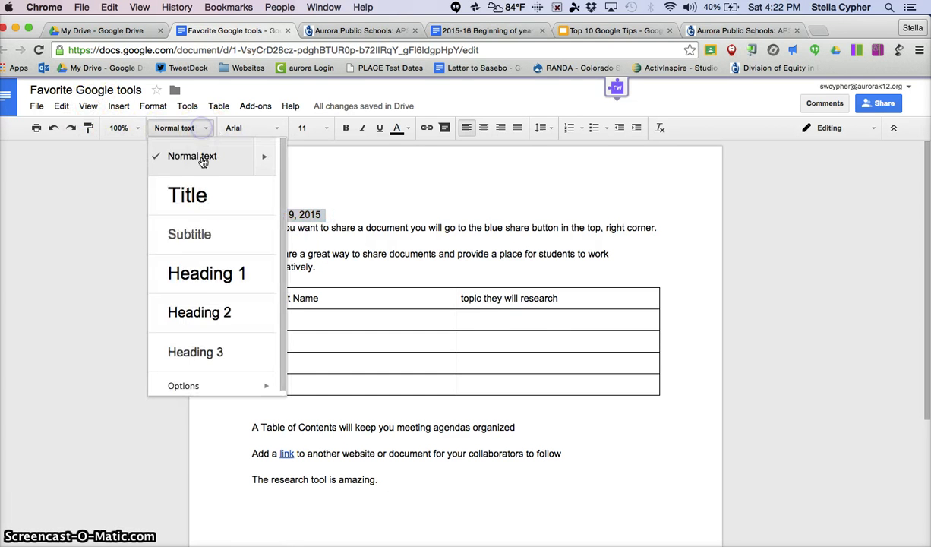
pyautogui.click(201, 275)
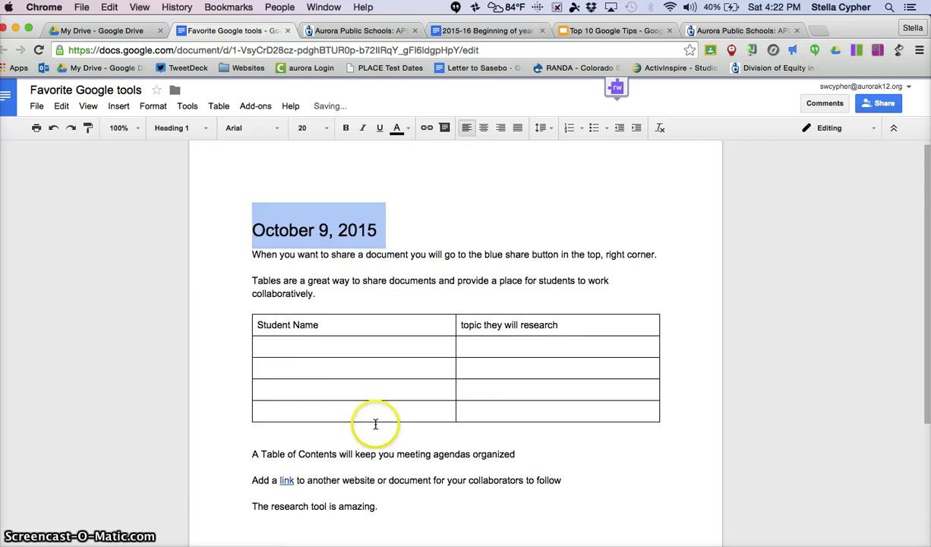
# - Add blank lines above the October 9 heading and enter the October 16, 2015 heading
pyautogui.scroll(-5, 374, 422)
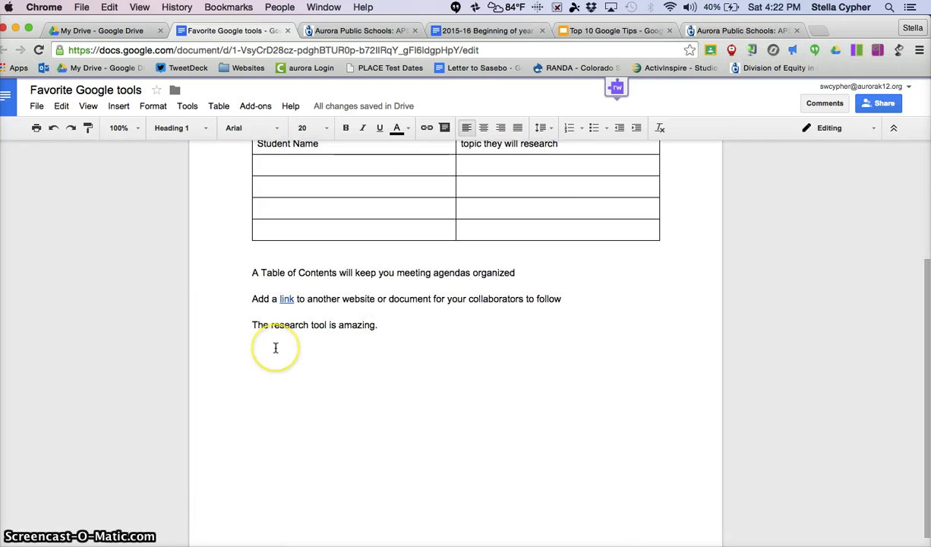
pyautogui.scroll(5, 275, 342)
pyautogui.click(246, 208)
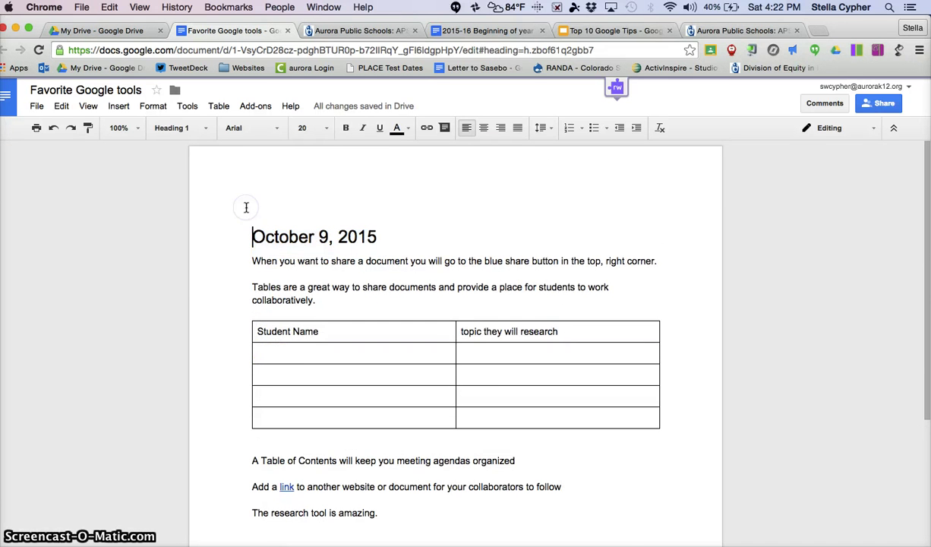
pyautogui.press('Return')
pyautogui.press('Return')
pyautogui.press('Up')
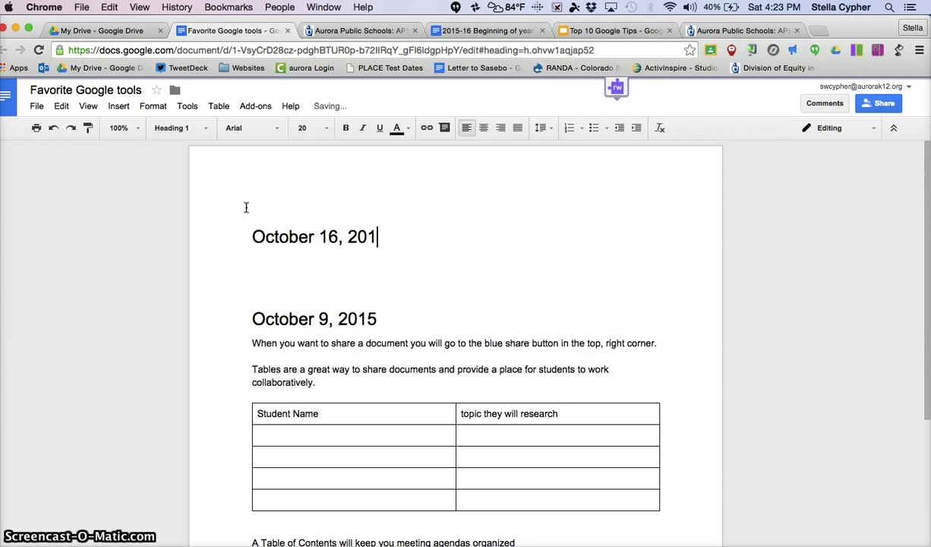
pyautogui.write('5')
# - Add an 'October 23, 2015' heading above October 16 with a blank line above it
pyautogui.click(250, 237)
pyautogui.click(246, 238)
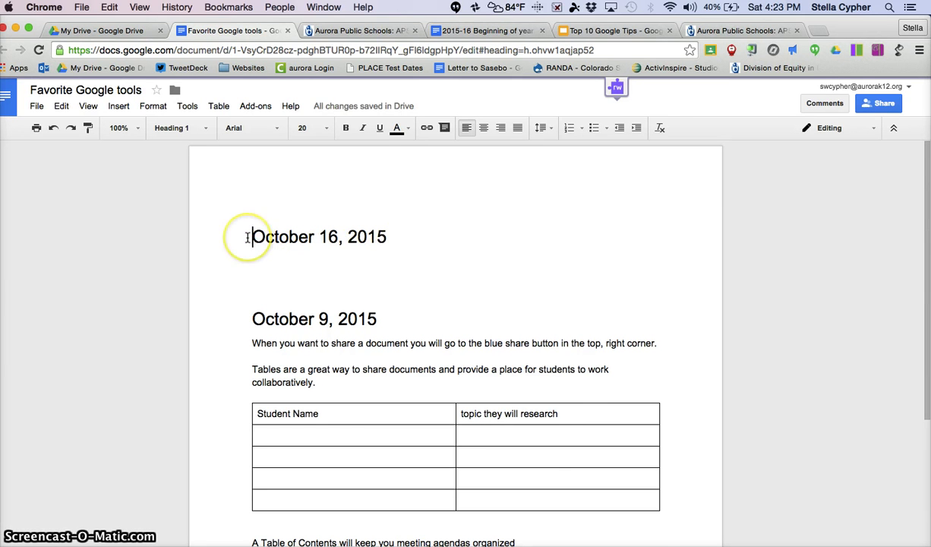
pyautogui.press('Return')
pyautogui.press('Return')
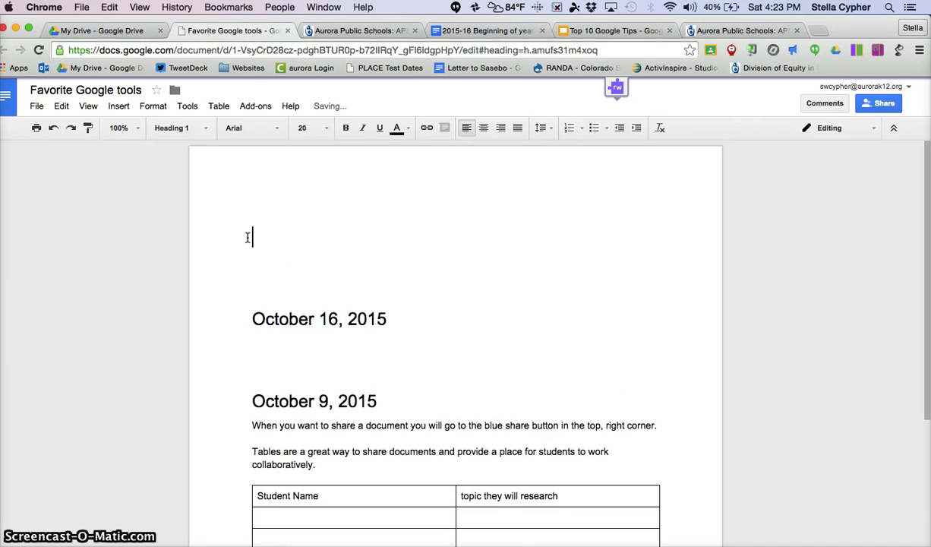
pyautogui.write('October')
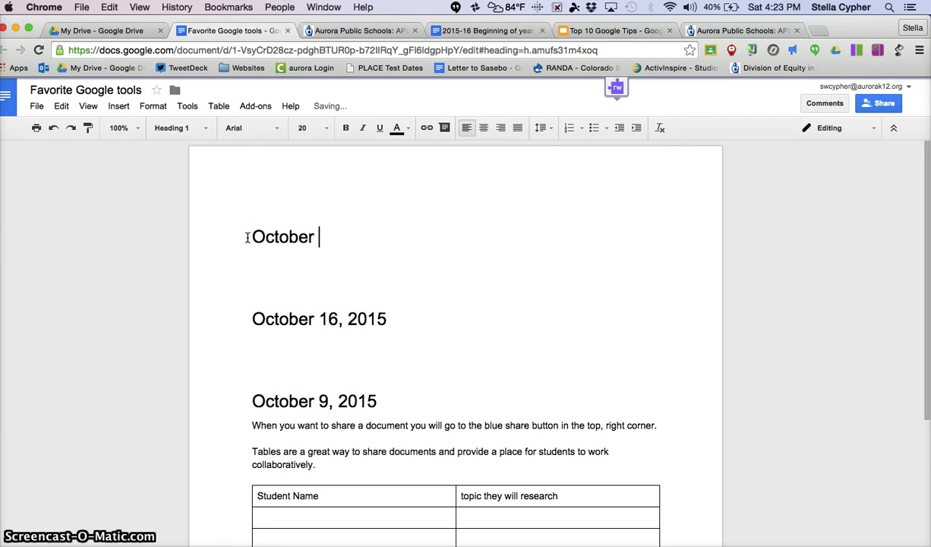
pyautogui.write(' 23, 2015')
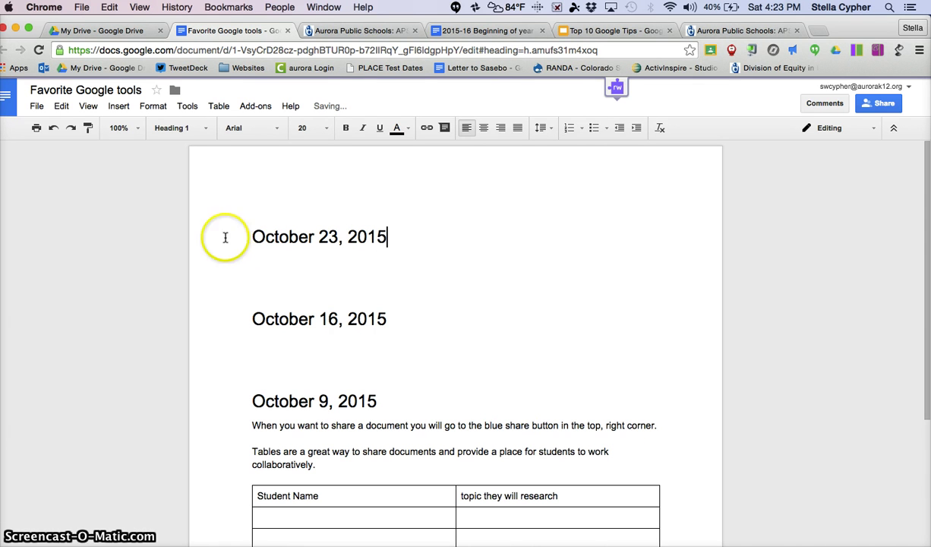
pyautogui.click(256, 236)
pyautogui.press('Return')
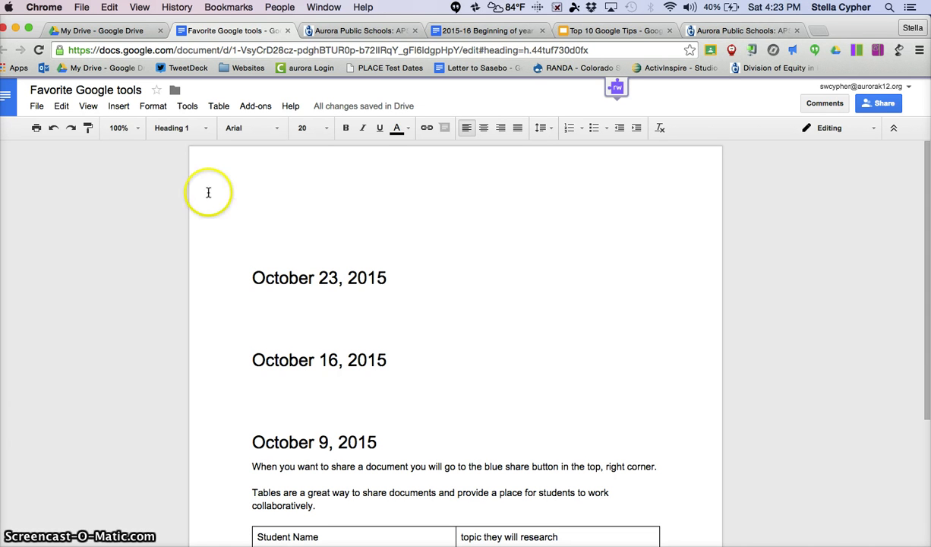
# - Insert a table of contents at the top listing the three October 2015 date headings
pyautogui.click(119, 107)
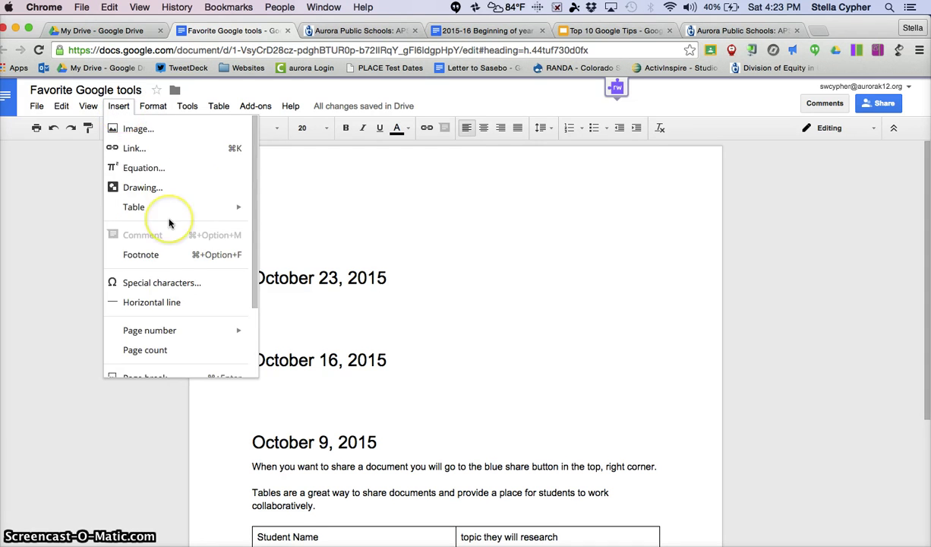
pyautogui.scroll(-3, 168, 223)
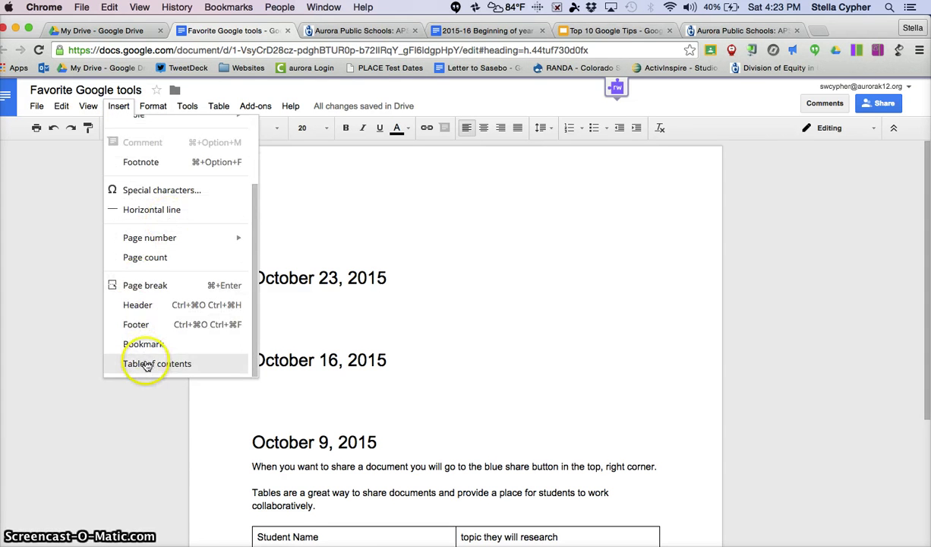
pyautogui.click(146, 364)
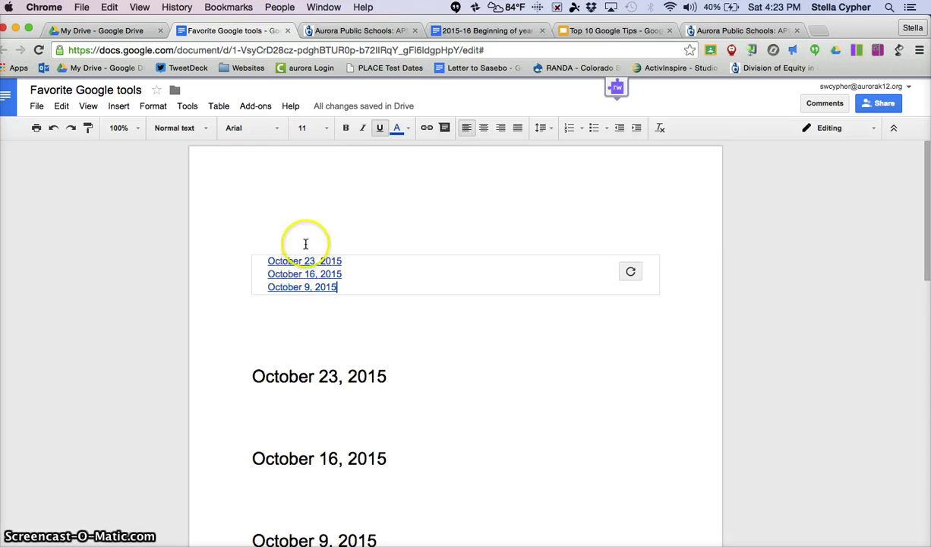
# - Follow the table of contents links to the October 23 and October 9, 2015 headings
pyautogui.click(292, 262)
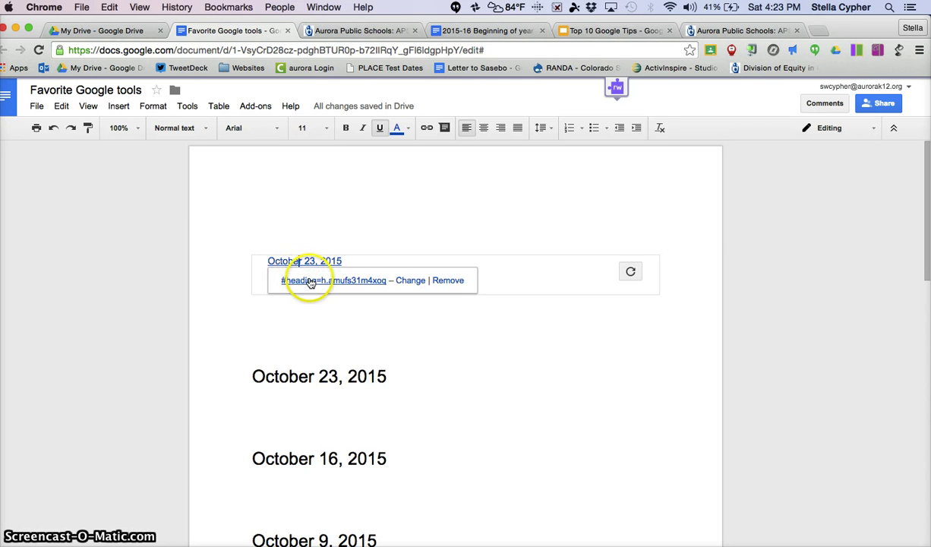
pyautogui.click(310, 281)
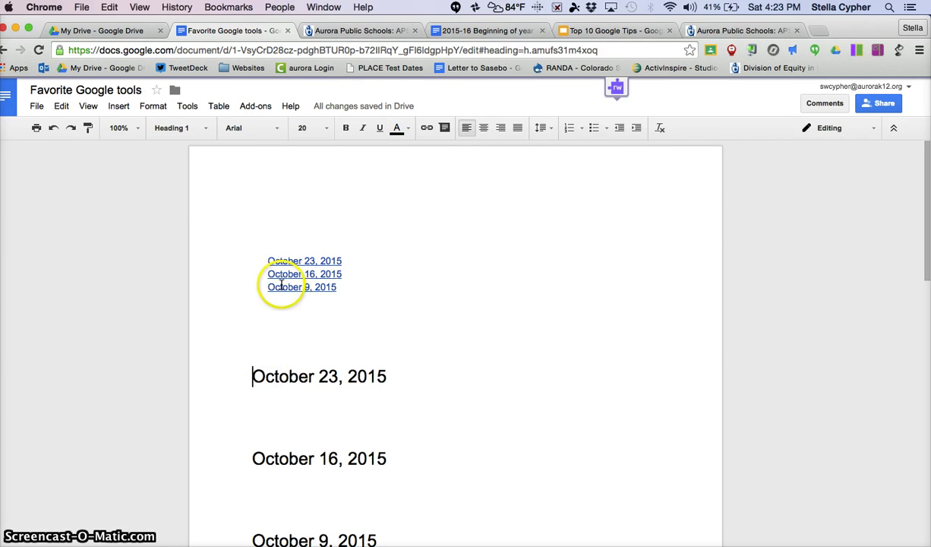
pyautogui.click(289, 288)
pyautogui.click(300, 307)
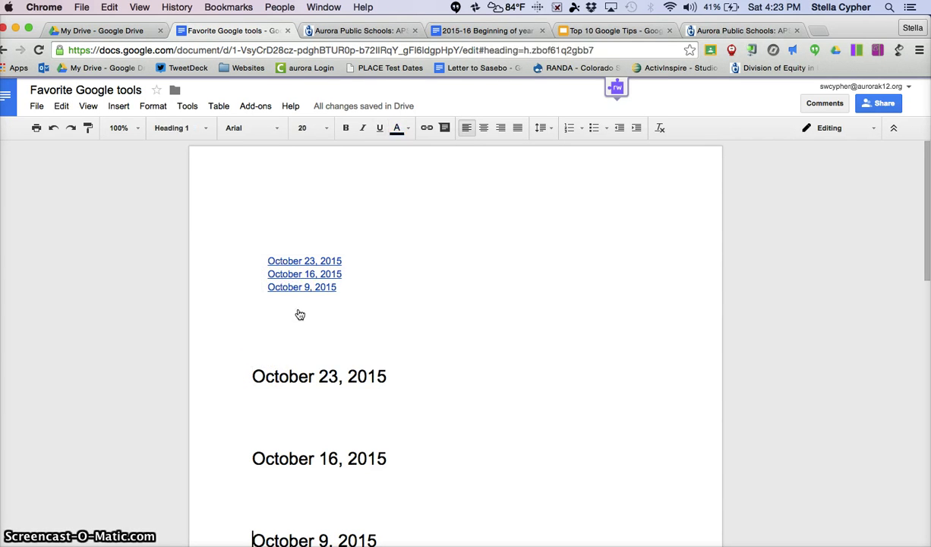
# - Put the cursor right after the sentence 'The research tool is amazing.'
pyautogui.scroll(-3, 273, 471)
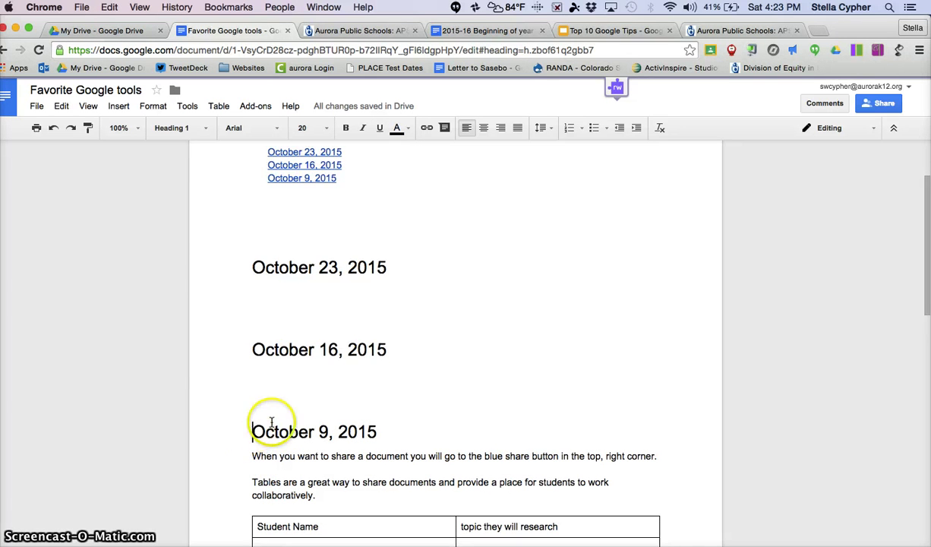
pyautogui.scroll(-10, 329, 386)
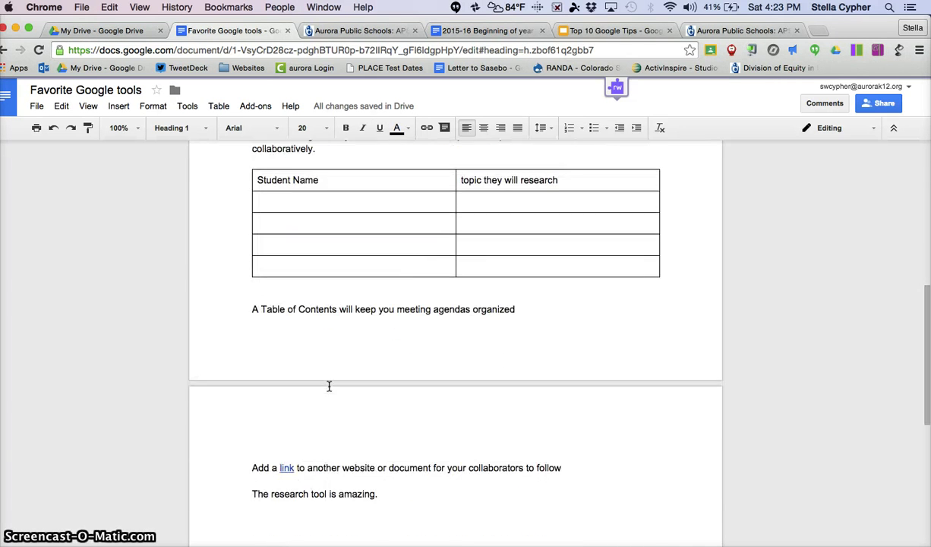
pyautogui.scroll(-1, 329, 386)
pyautogui.click(274, 332)
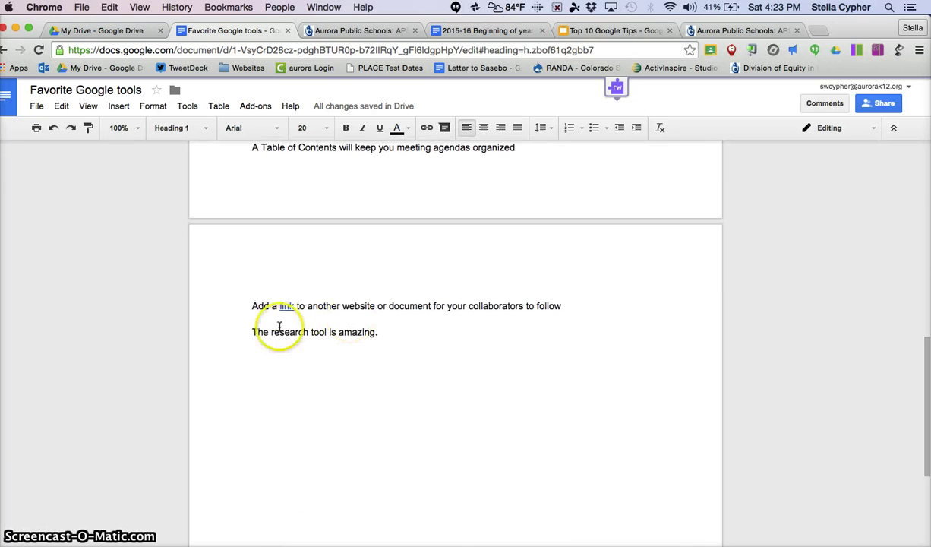
pyautogui.click(378, 332)
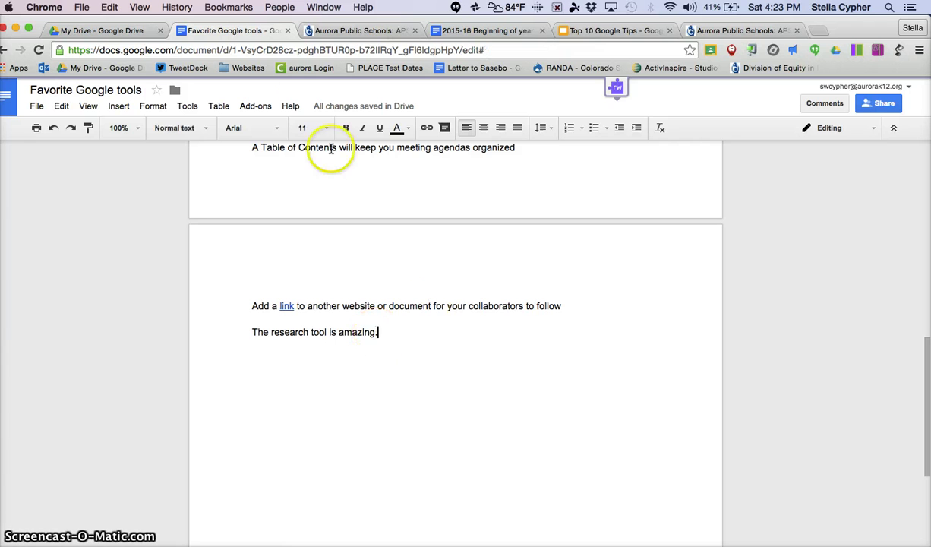
# - Open the Research panel for 'amazing', view the Thesaurus.com synonyms result, then close that tab
pyautogui.click(188, 106)
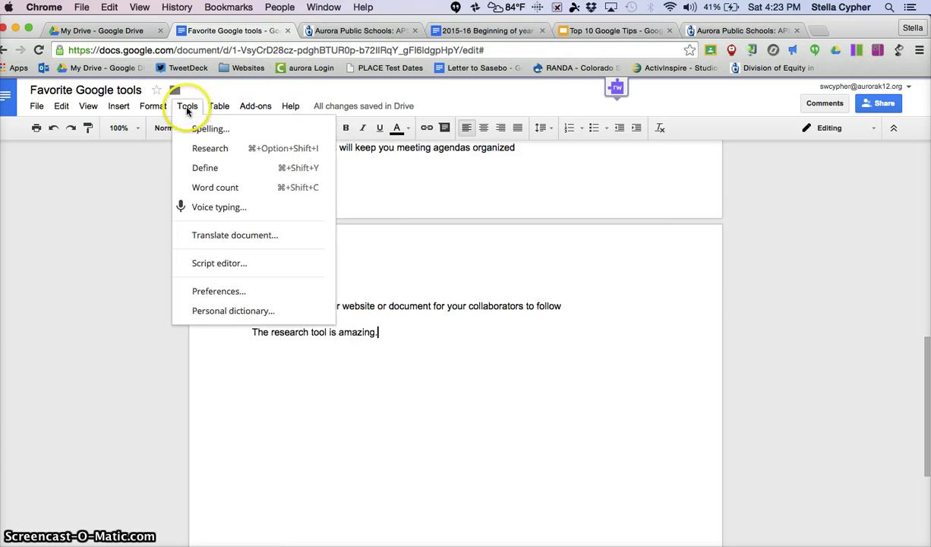
pyautogui.click(193, 150)
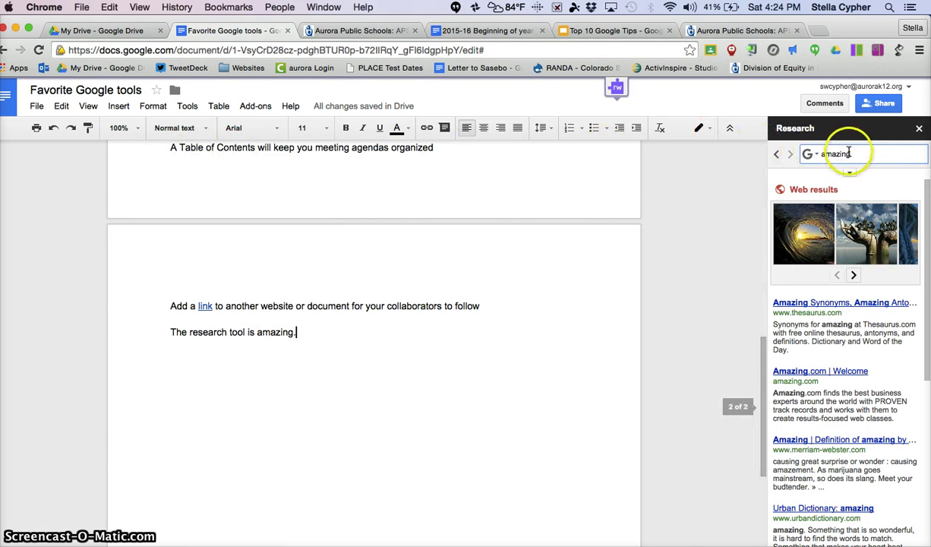
pyautogui.click(811, 155)
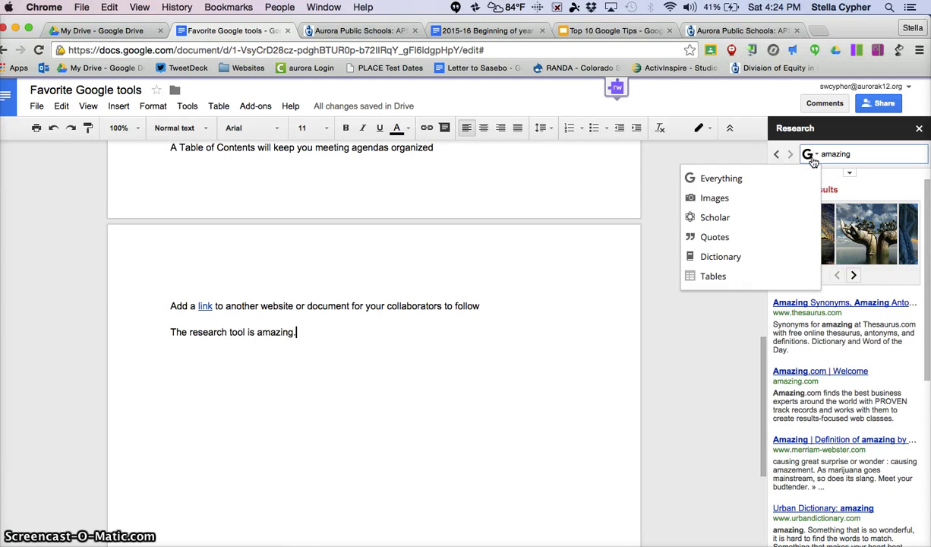
pyautogui.click(836, 304)
pyautogui.click(836, 302)
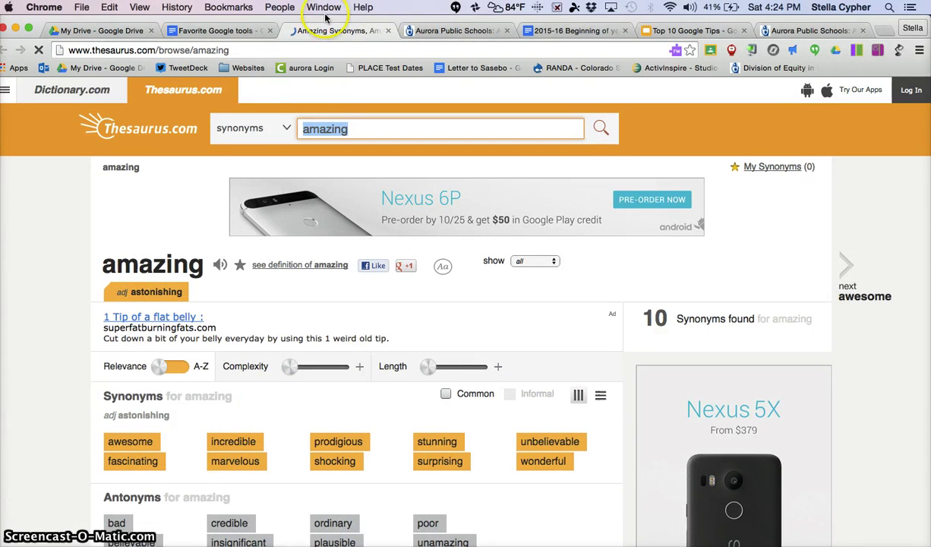
pyautogui.click(387, 31)
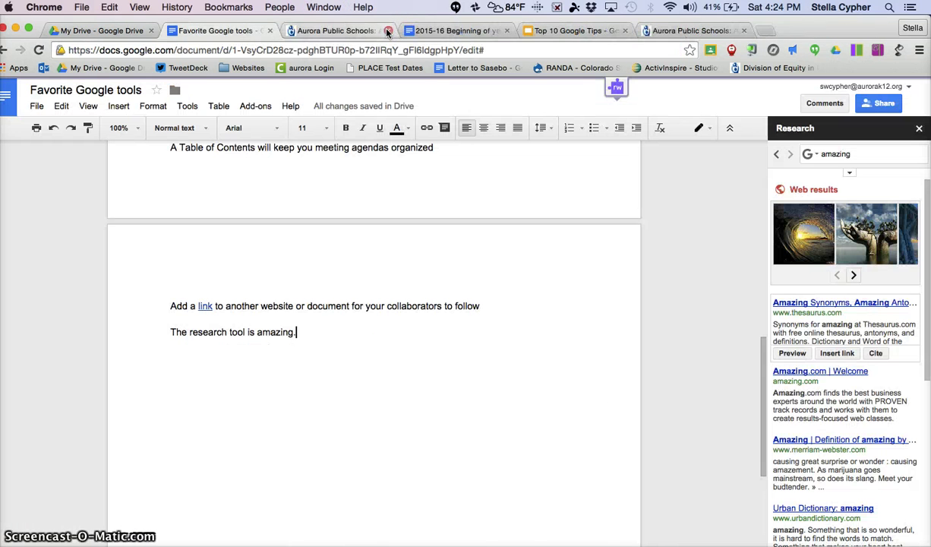
# - Search Beethoven in Research and drag his portrait below the research sentence with a citation footnote
pyautogui.doubleClick(847, 154)
pyautogui.moveTo(847, 153); pyautogui.dragTo(810, 180)
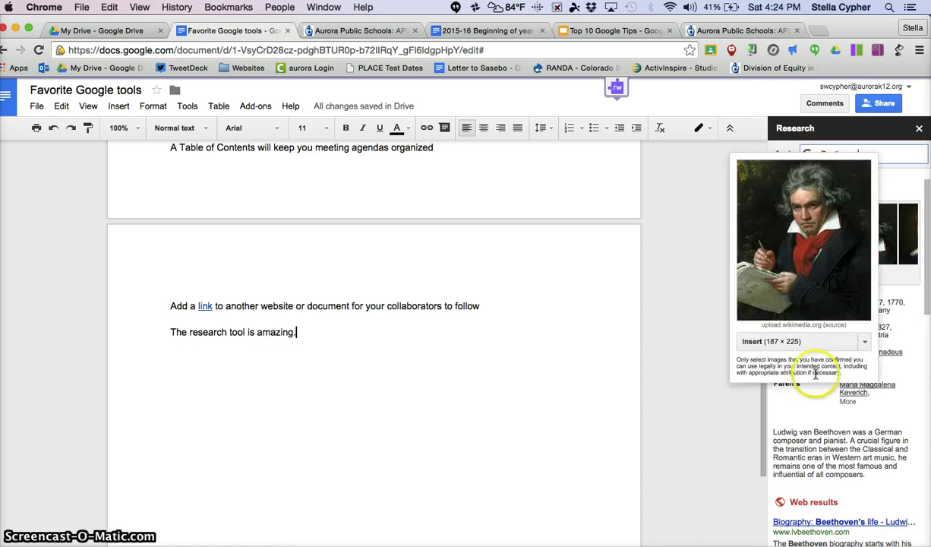
pyautogui.scroll(-2, 790, 456)
pyautogui.scroll(2, 790, 456)
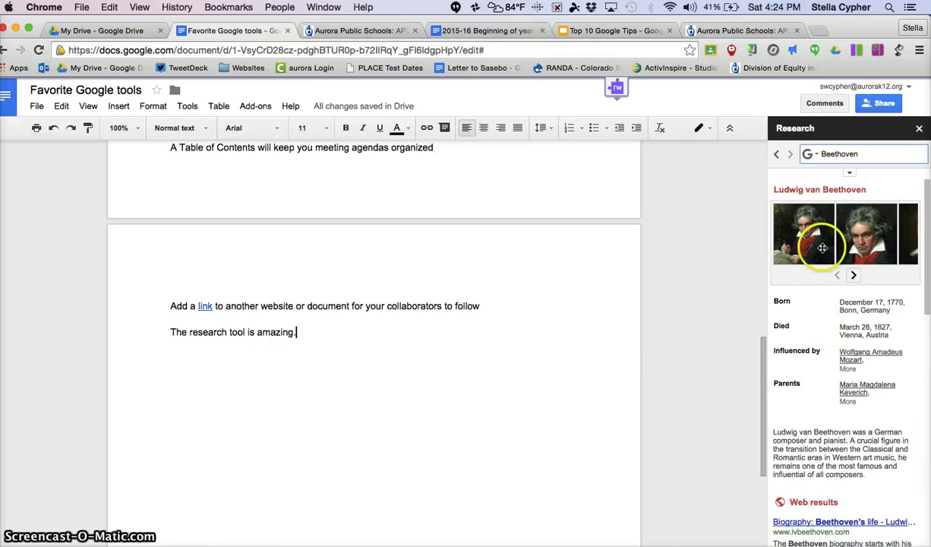
pyautogui.moveTo(802, 233); pyautogui.dragTo(385, 418)
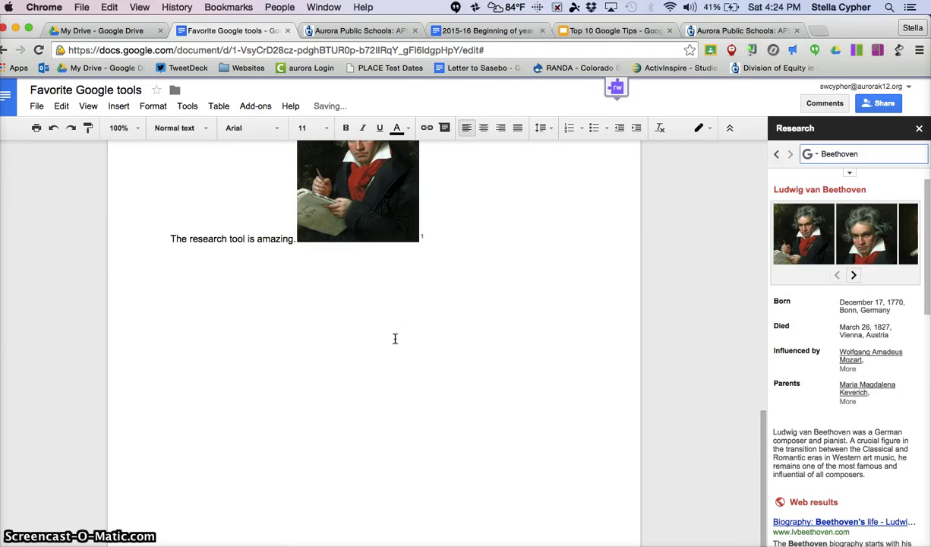
pyautogui.scroll(-3, 483, 283)
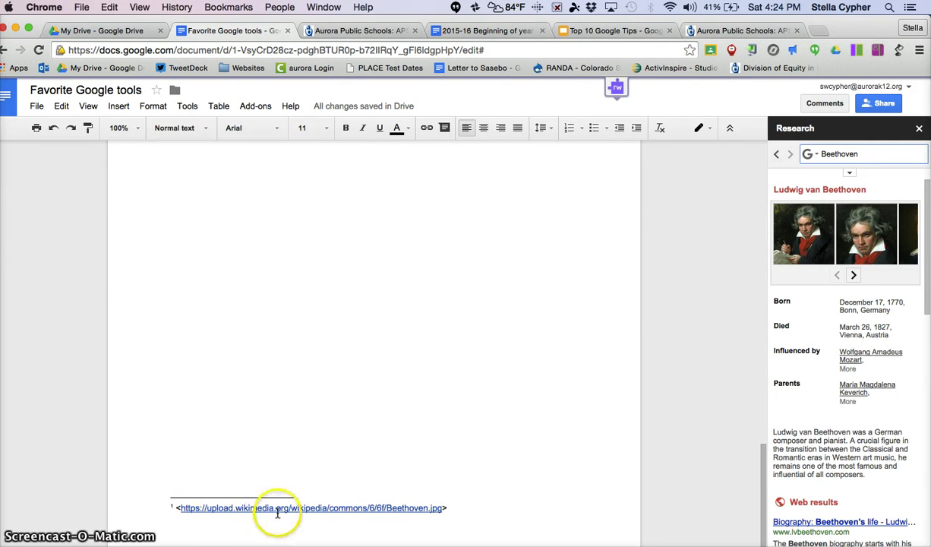
pyautogui.scroll(10, 228, 425)
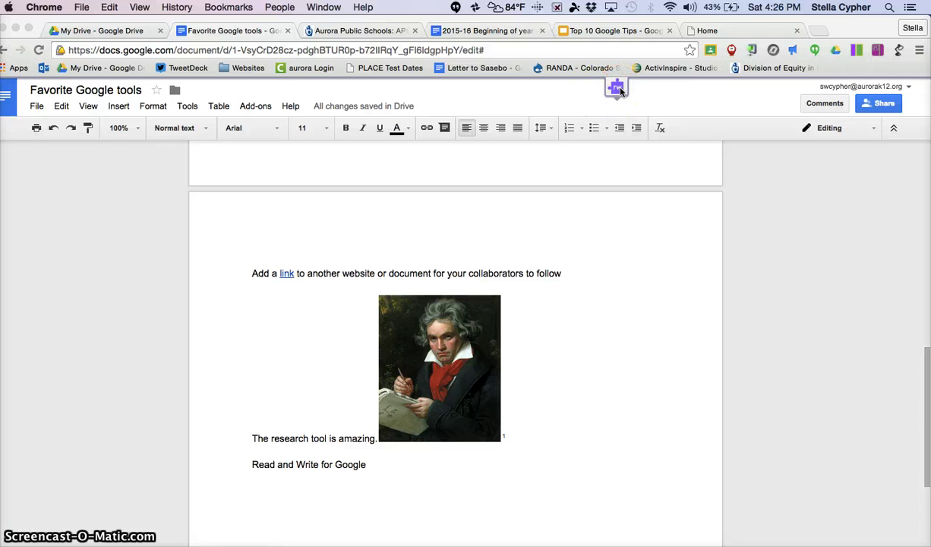
# - Link the 'Read and Write for Google' line to rw.texthelp.com/drive/Support/Home
pyautogui.click(722, 31)
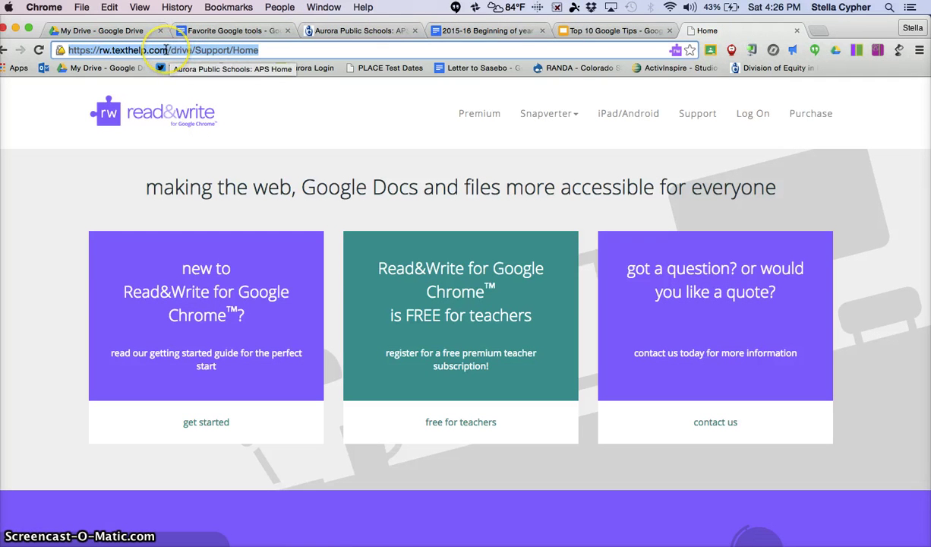
pyautogui.click(228, 30)
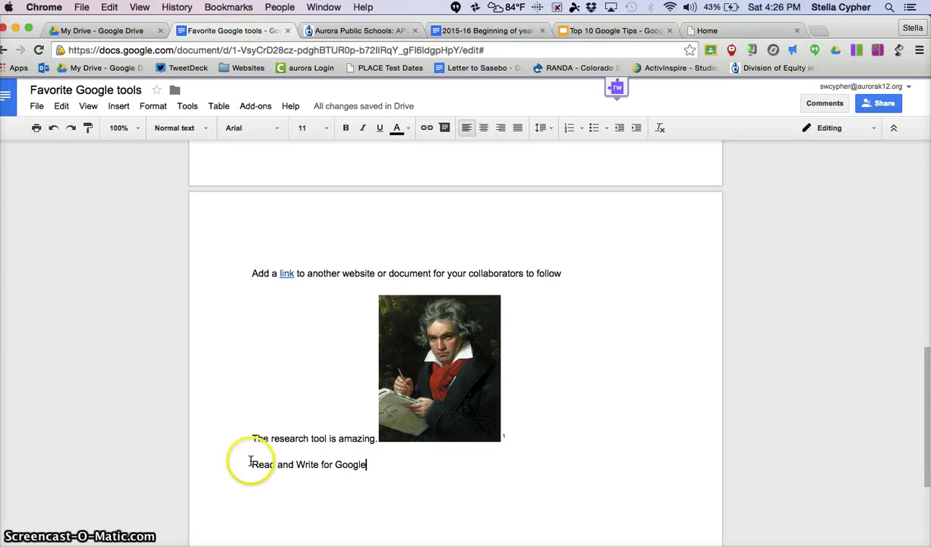
pyautogui.moveTo(251, 463); pyautogui.dragTo(363, 464)
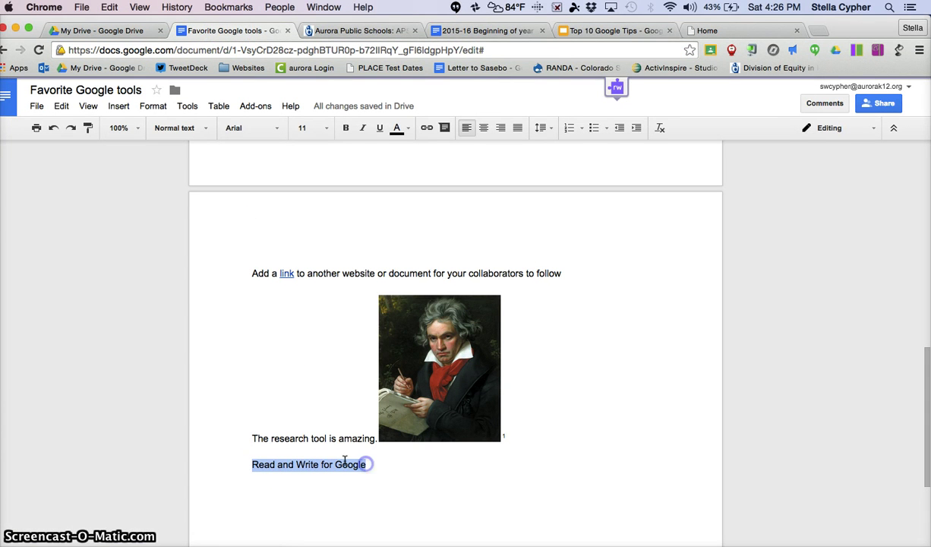
pyautogui.click(118, 105)
pyautogui.scroll(3, 132, 181)
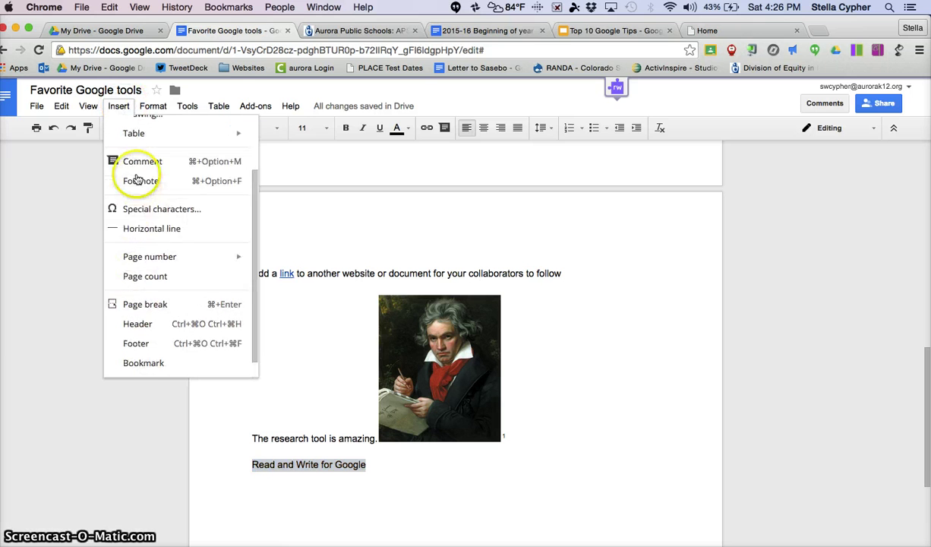
pyautogui.click(131, 128)
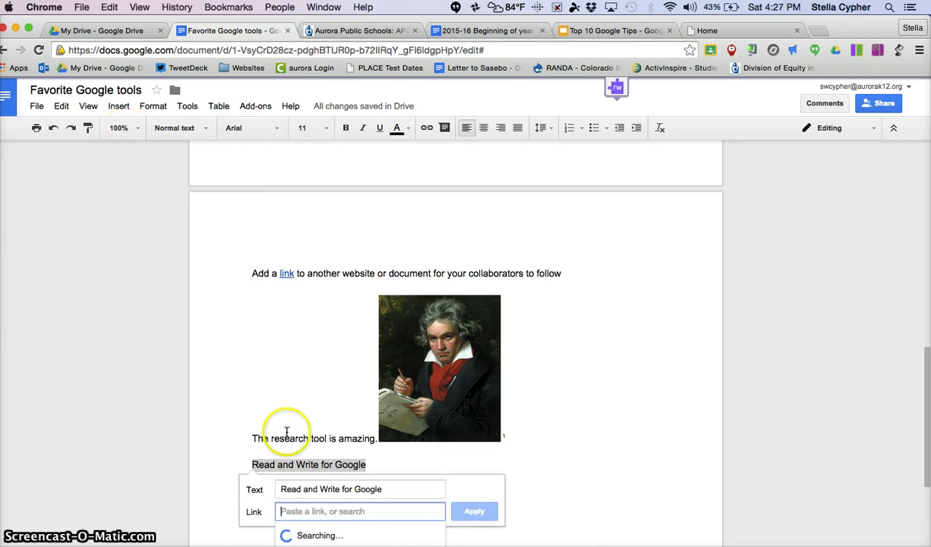
pyautogui.write('https://rw.texthelp.com/drive/Support/Home')
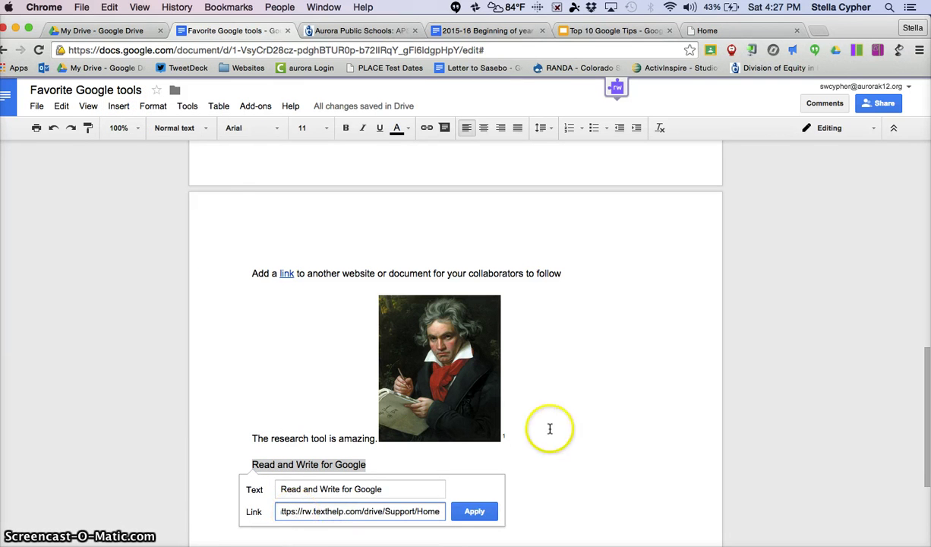
pyautogui.click(476, 513)
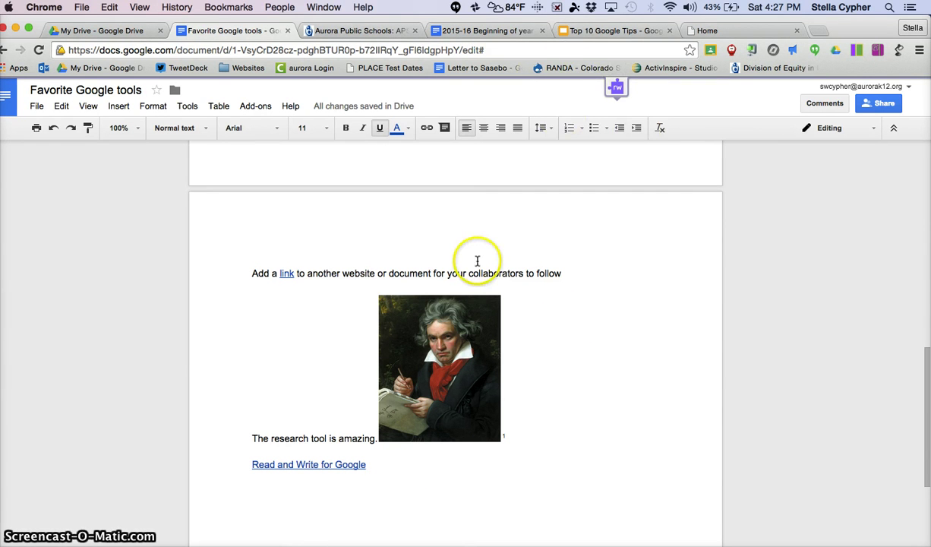
pyautogui.scroll(3, 472, 254)
# - Highlight 'October' and 'document' in yellow with the Read&Write highlighter
pyautogui.scroll(10, 506, 305)
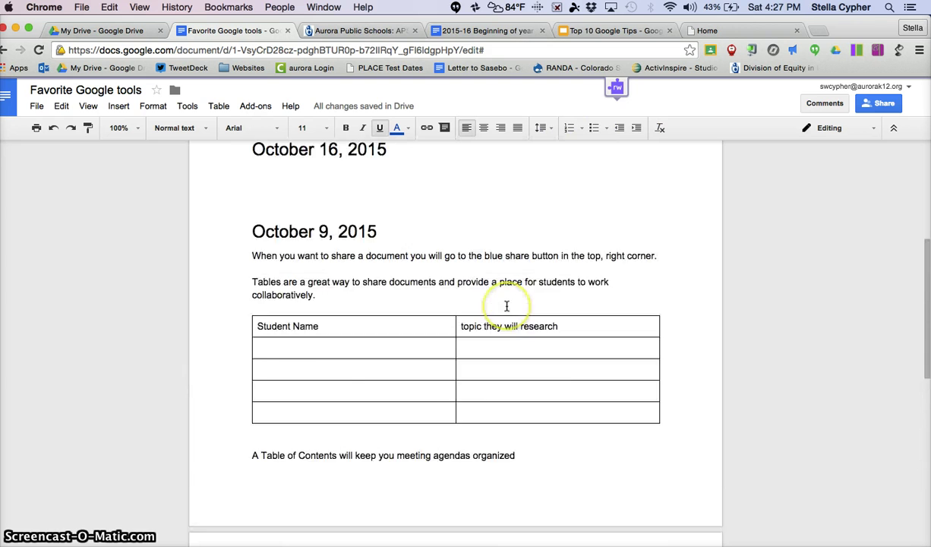
pyautogui.click(616, 90)
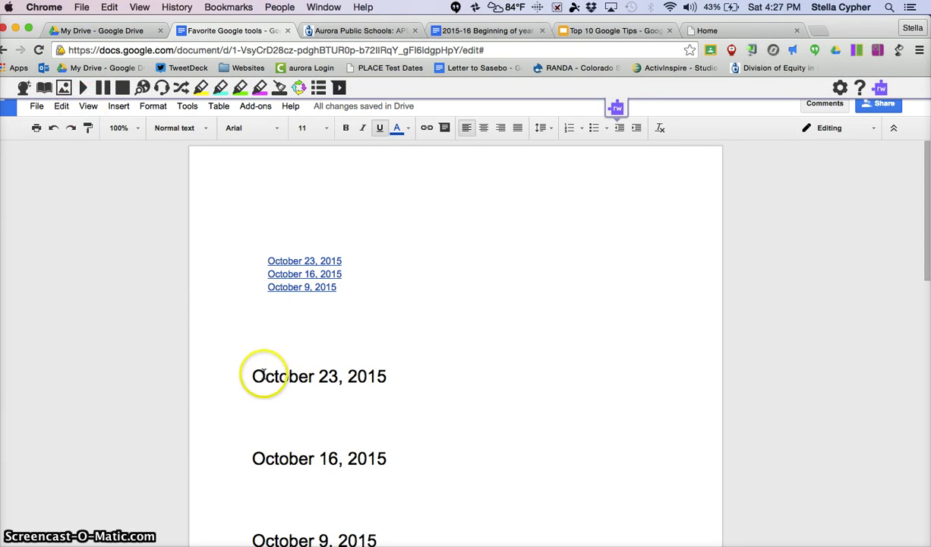
pyautogui.moveTo(254, 376); pyautogui.dragTo(310, 382)
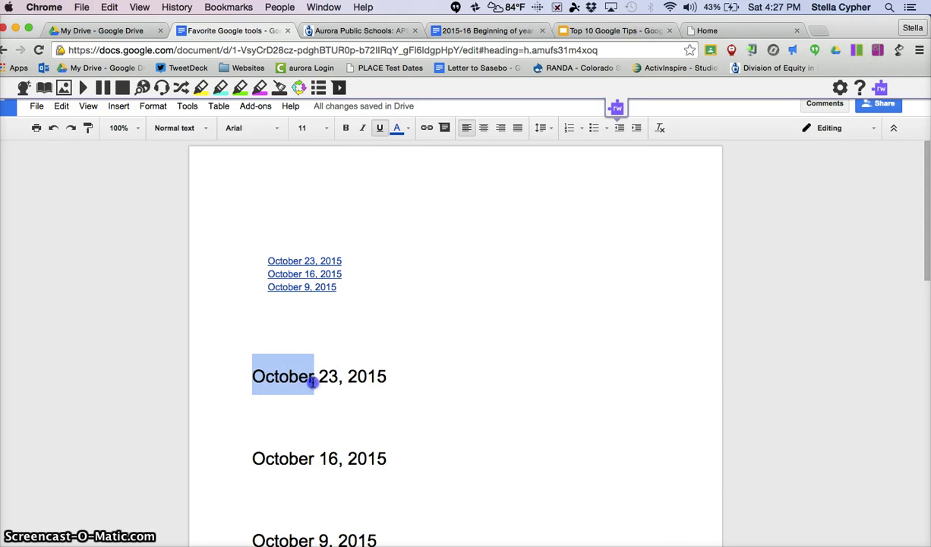
pyautogui.scroll(-5, 312, 380)
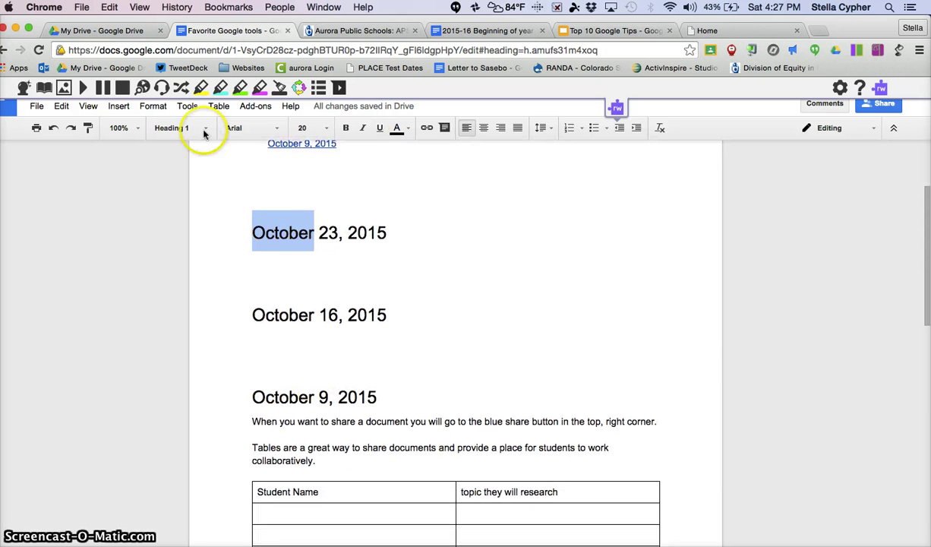
pyautogui.click(202, 87)
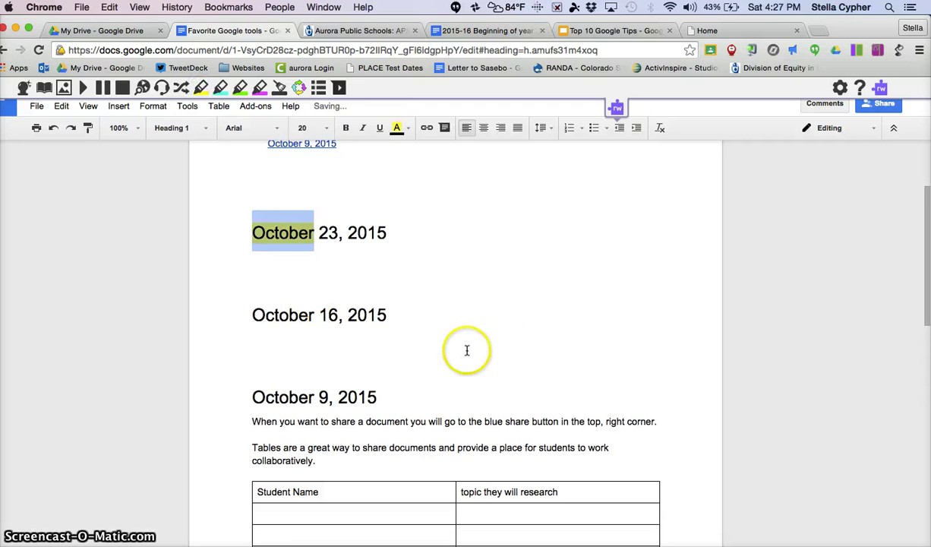
pyautogui.scroll(-3, 467, 349)
pyautogui.moveTo(366, 343); pyautogui.dragTo(407, 344)
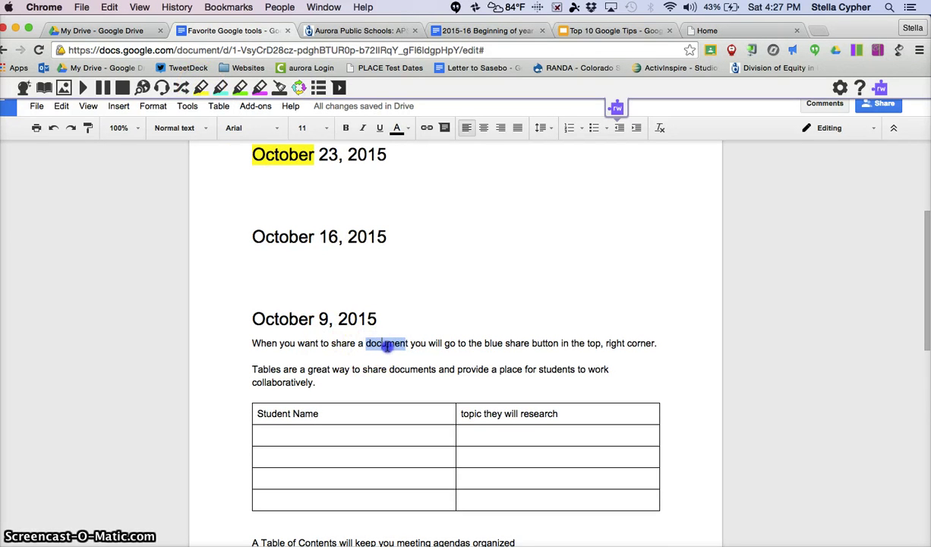
pyautogui.moveTo(403, 343); pyautogui.dragTo(411, 343)
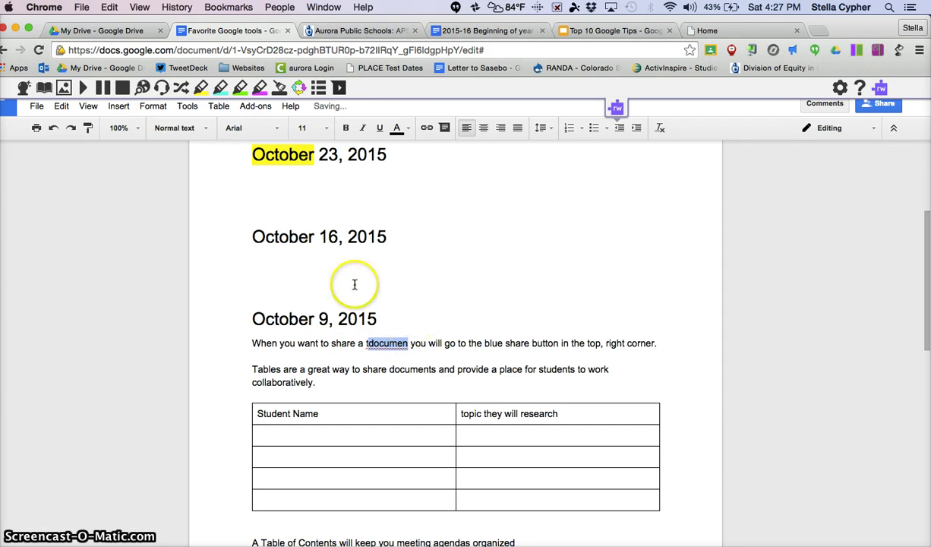
pyautogui.click(53, 128)
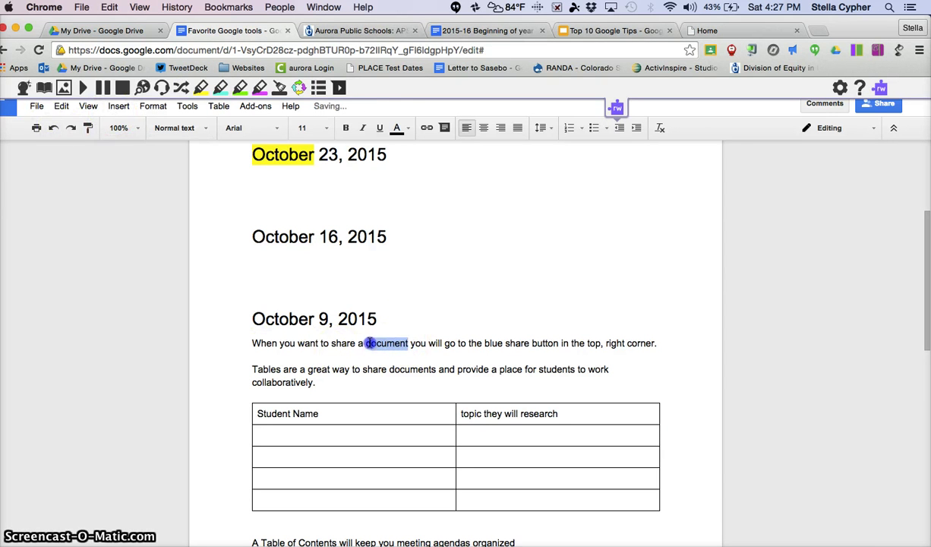
pyautogui.click(200, 88)
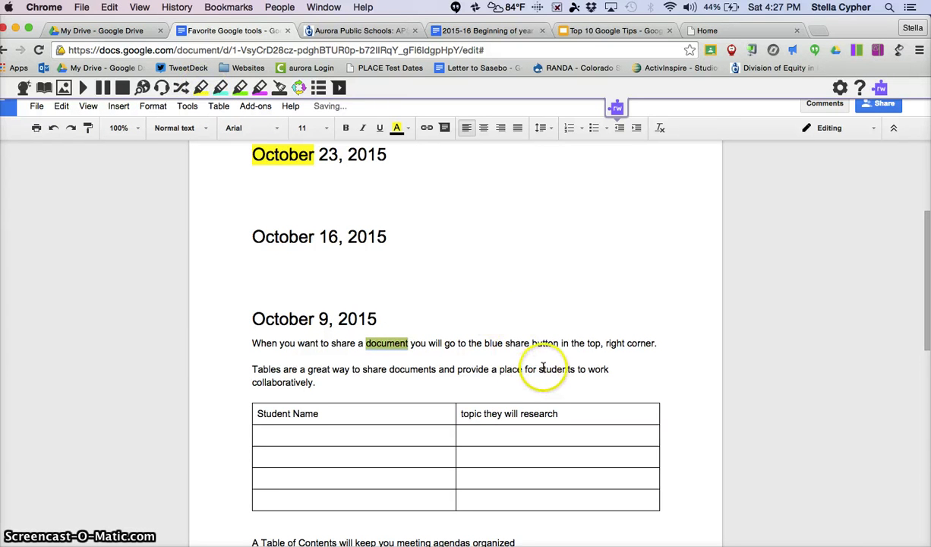
# - Highlight 'students' in green and generate a vocabulary list from the highlighted words
pyautogui.moveTo(540, 371); pyautogui.dragTo(572, 369)
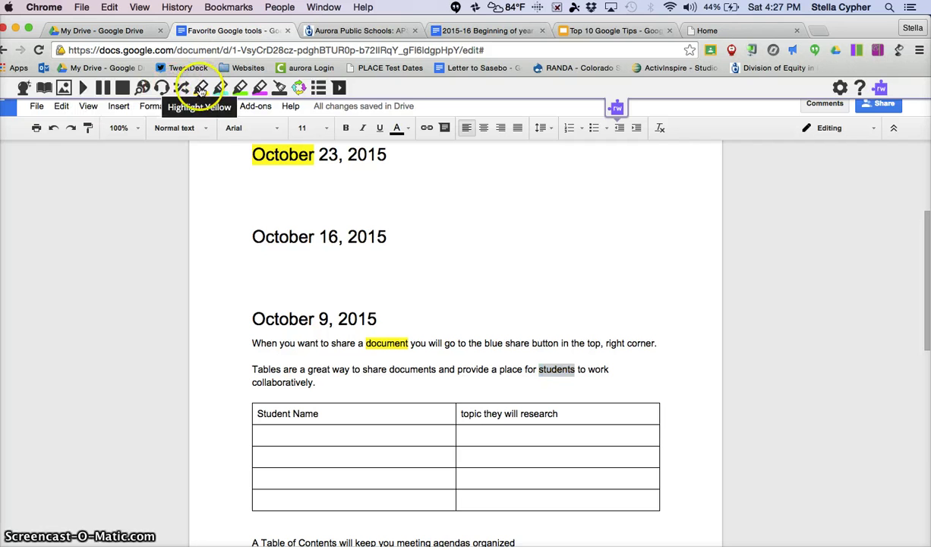
pyautogui.click(221, 87)
pyautogui.click(320, 87)
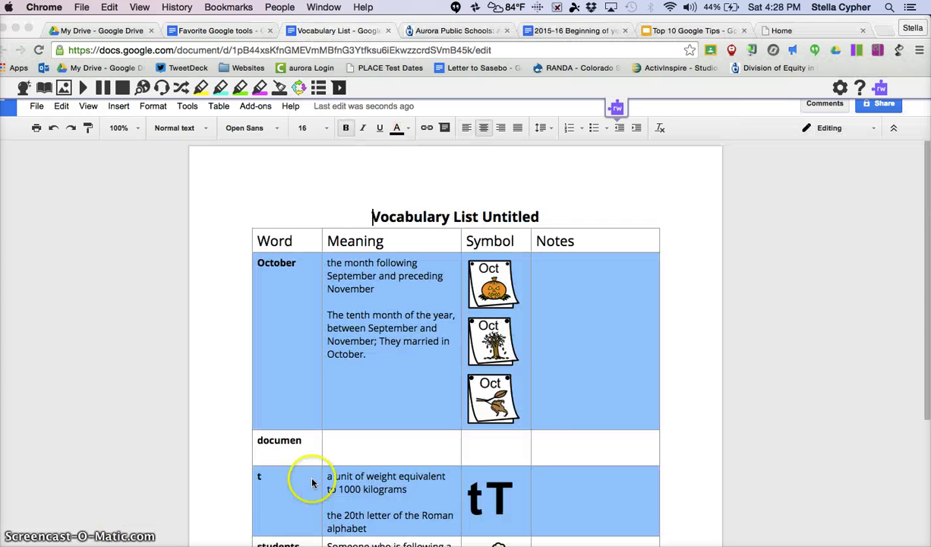
# - Review the Vocabulary List table, hide Read&Write, and return to the Favorite Google tools document
pyautogui.scroll(-2, 565, 407)
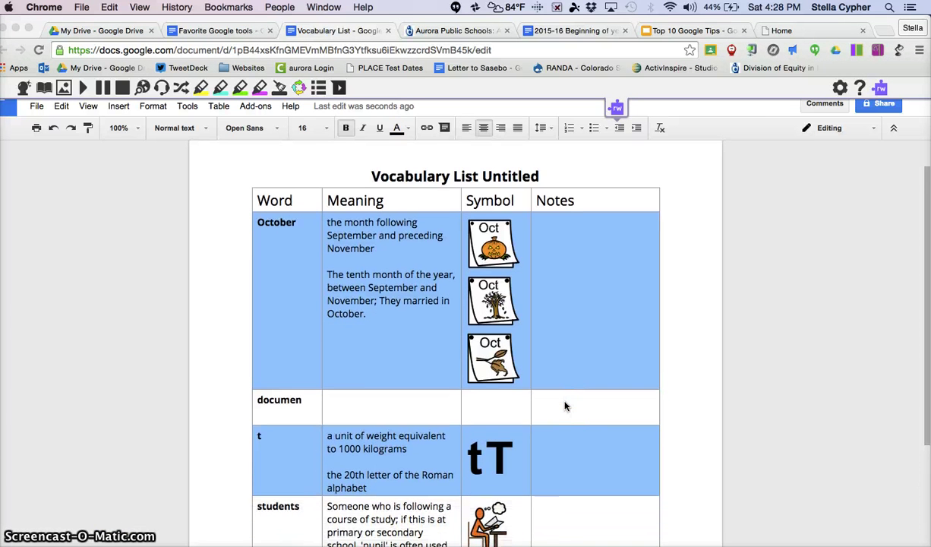
pyautogui.click(565, 399)
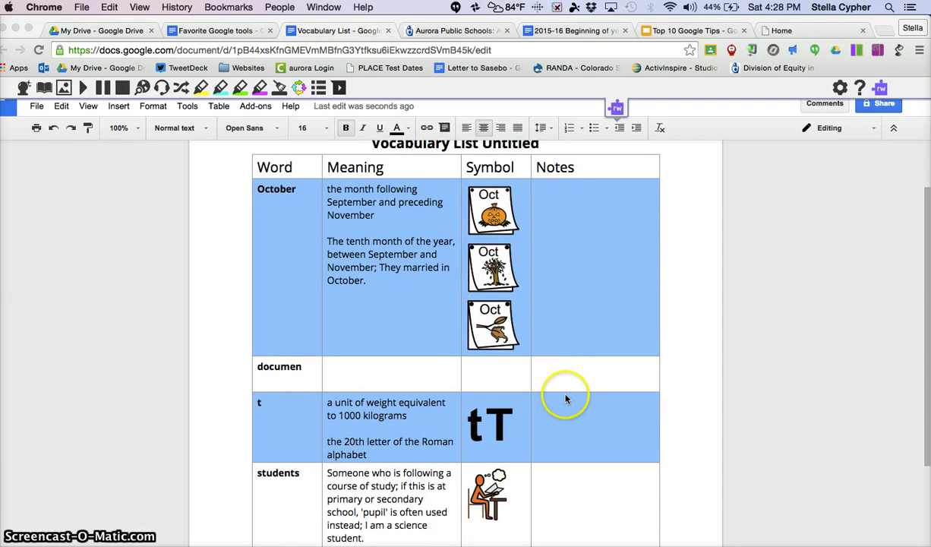
pyautogui.scroll(1, 576, 366)
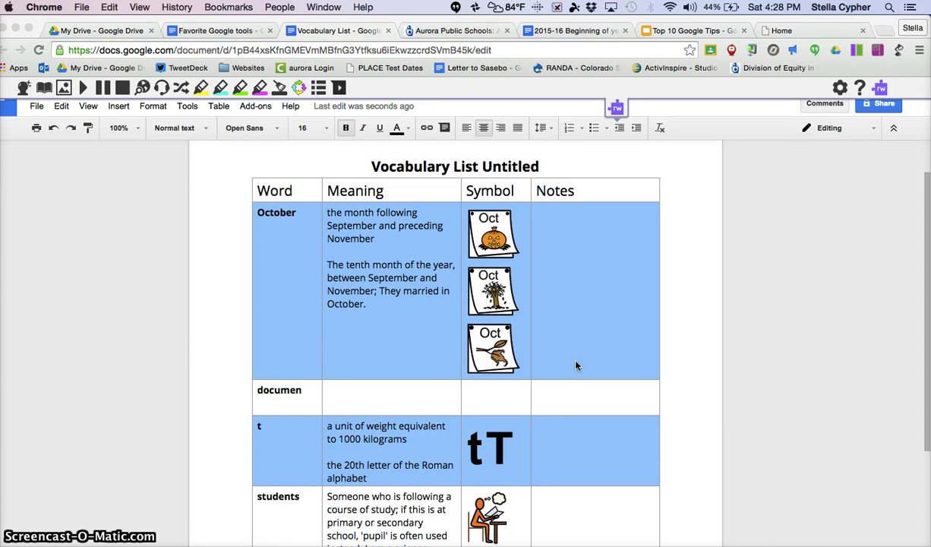
pyautogui.click(308, 251)
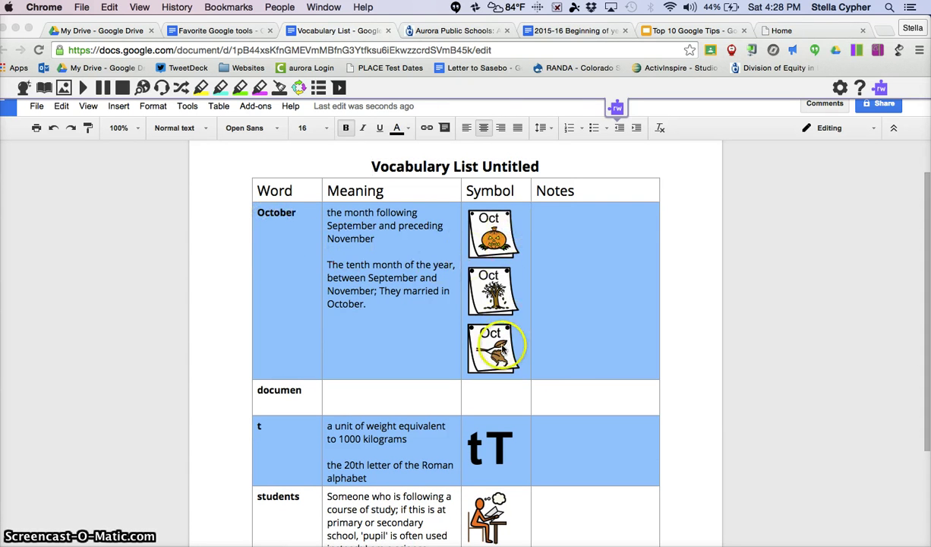
pyautogui.scroll(-4, 382, 266)
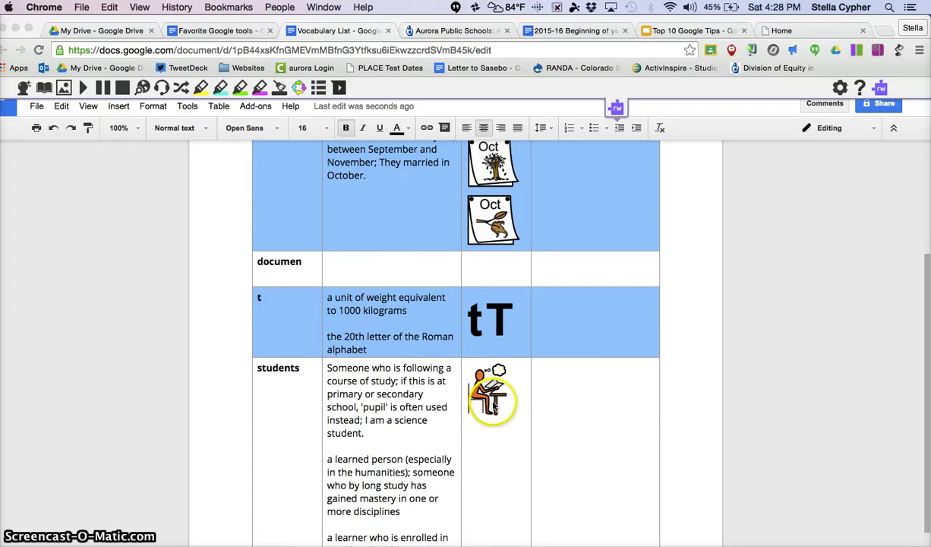
pyautogui.scroll(-1, 495, 405)
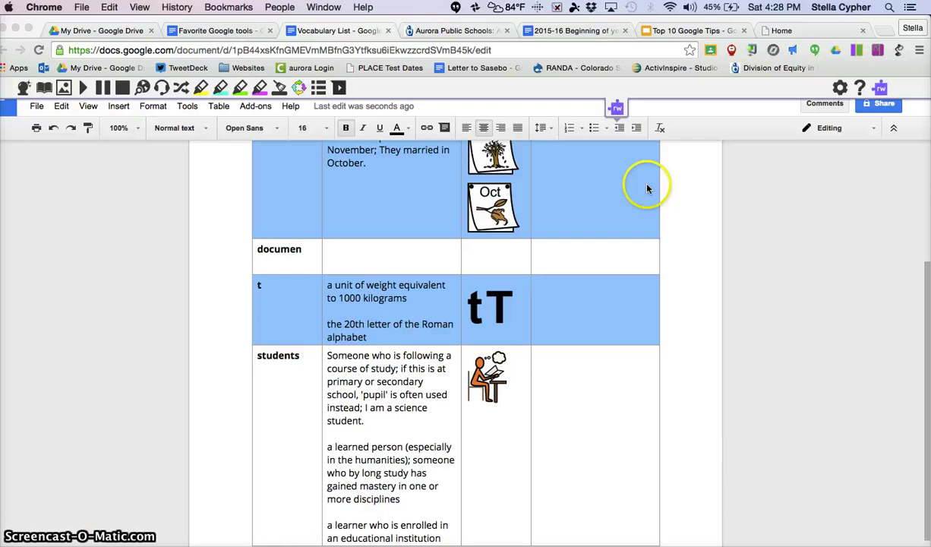
pyautogui.click(616, 108)
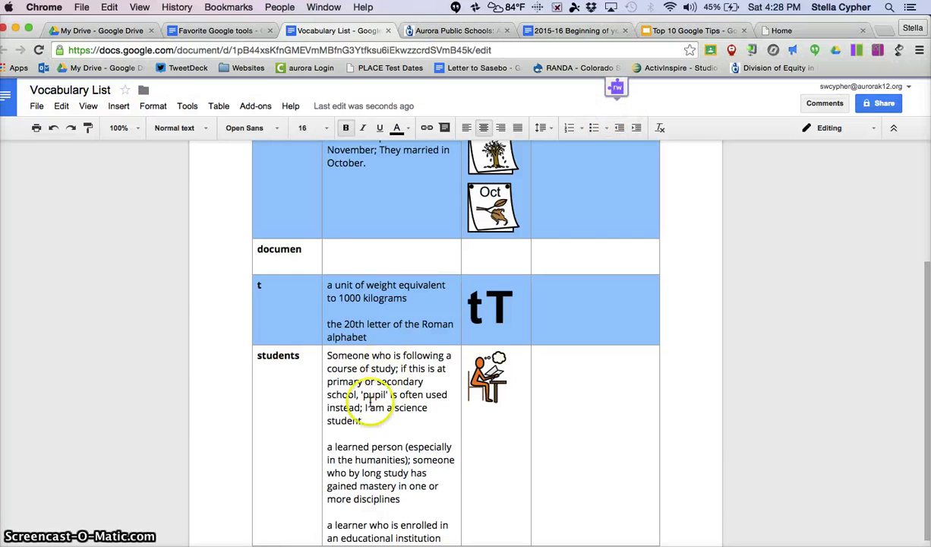
pyautogui.scroll(-2, 366, 398)
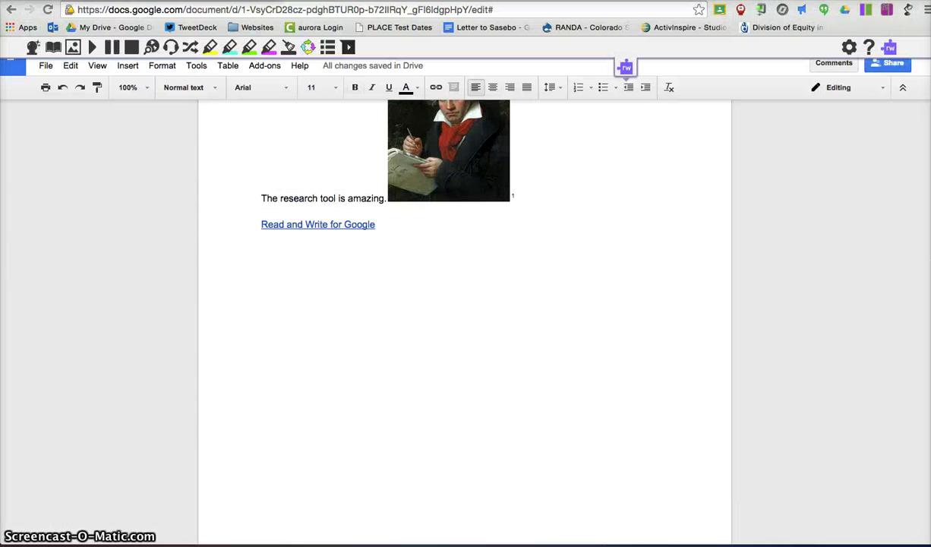
# - Dictate a paragraph with Voice typing under the Read and Write link, ending 'revising and editing.'
pyautogui.click(625, 69)
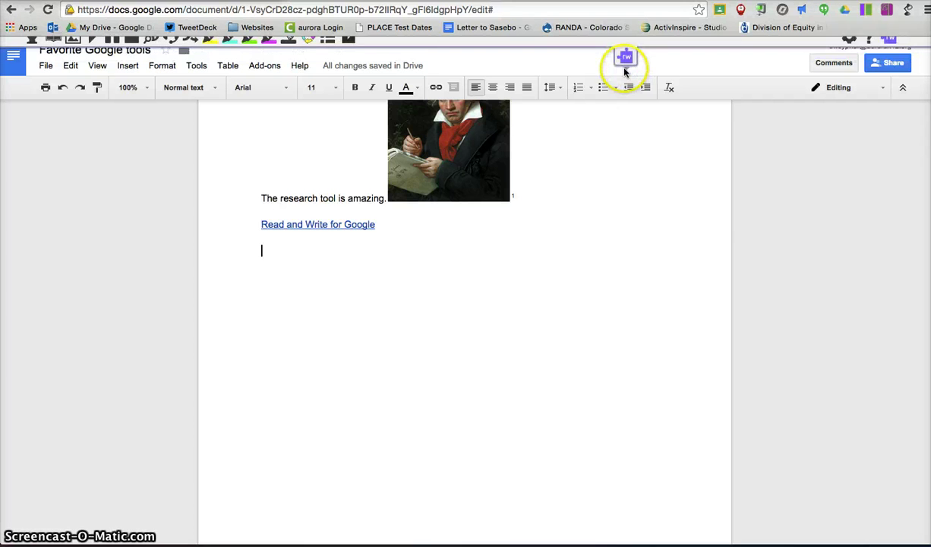
pyautogui.click(197, 67)
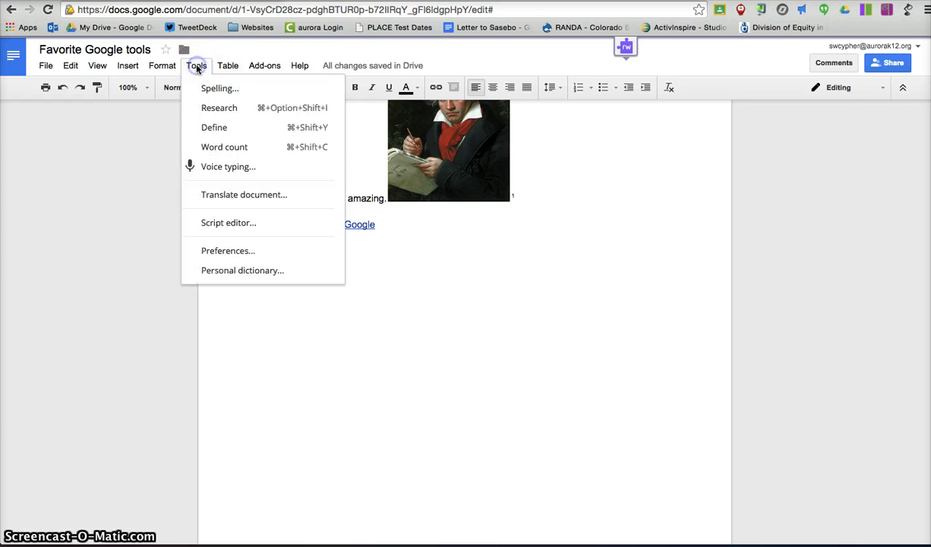
pyautogui.click(212, 169)
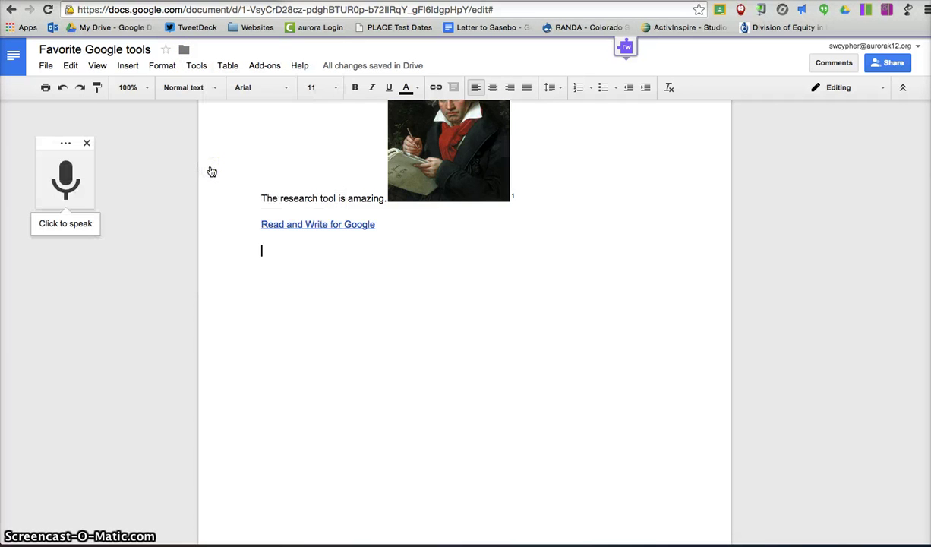
pyautogui.click(58, 180)
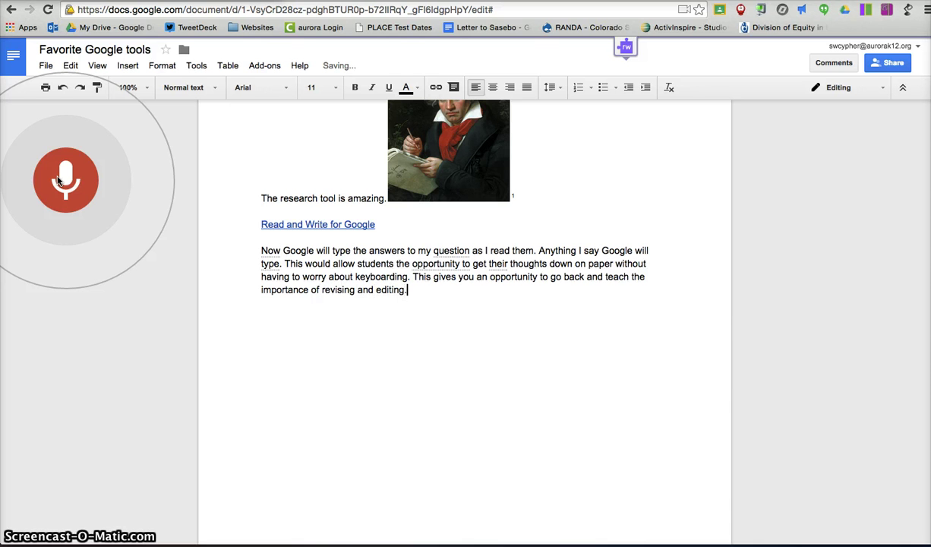
pyautogui.click(58, 180)
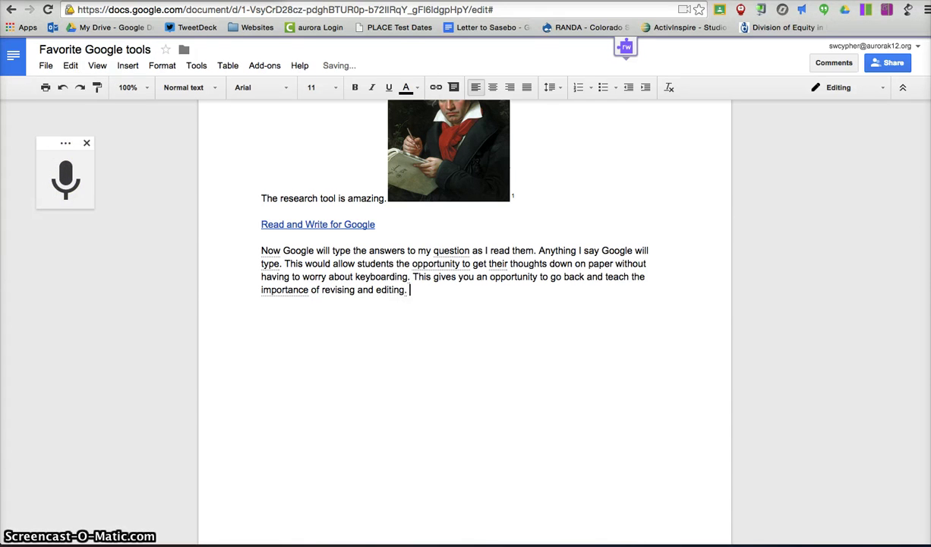